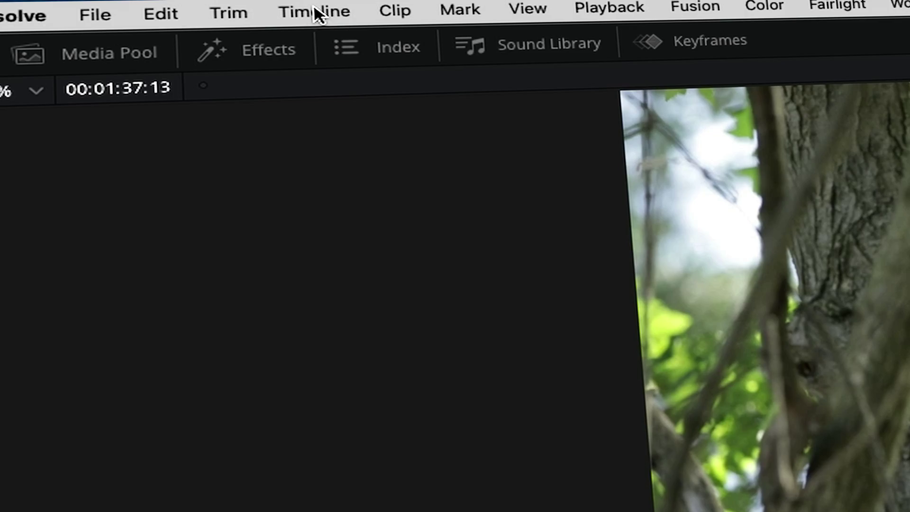
# - Open the AI Voice Convert tool for the timeline clip
pyautogui.click(394, 10)
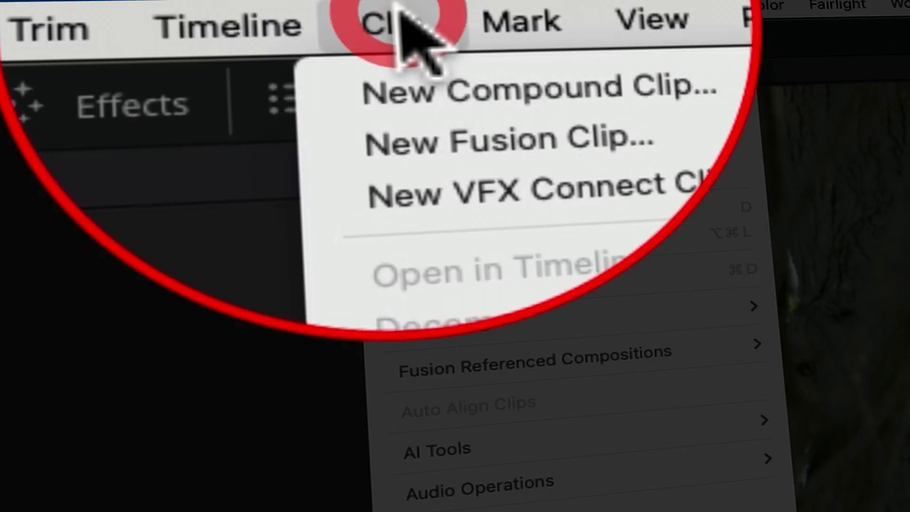
pyautogui.moveTo(441, 450)
pyautogui.click(476, 251)
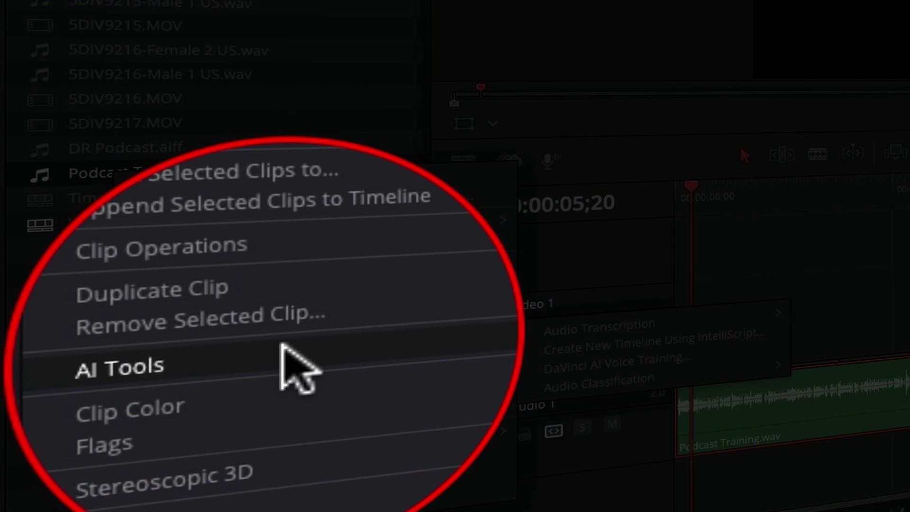
# - Set up DaVinci AI Voice Training on Podcast Training.wav and enter a voice name for the model
pyautogui.moveTo(284, 366)
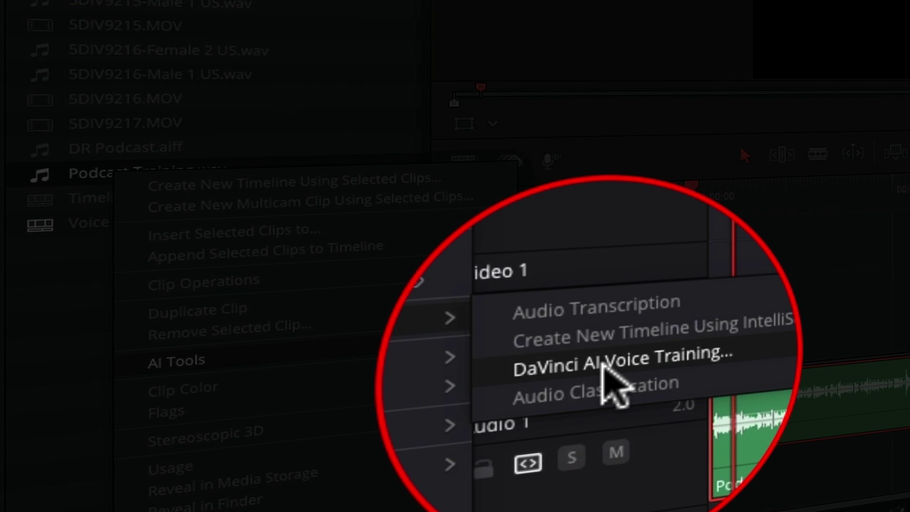
pyautogui.click(603, 365)
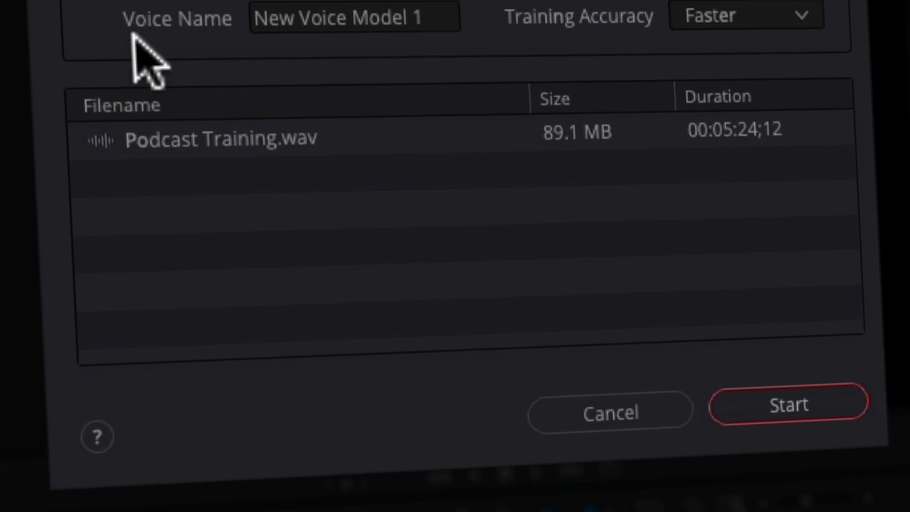
pyautogui.write("Jay's Voice")
pyautogui.click(704, 78)
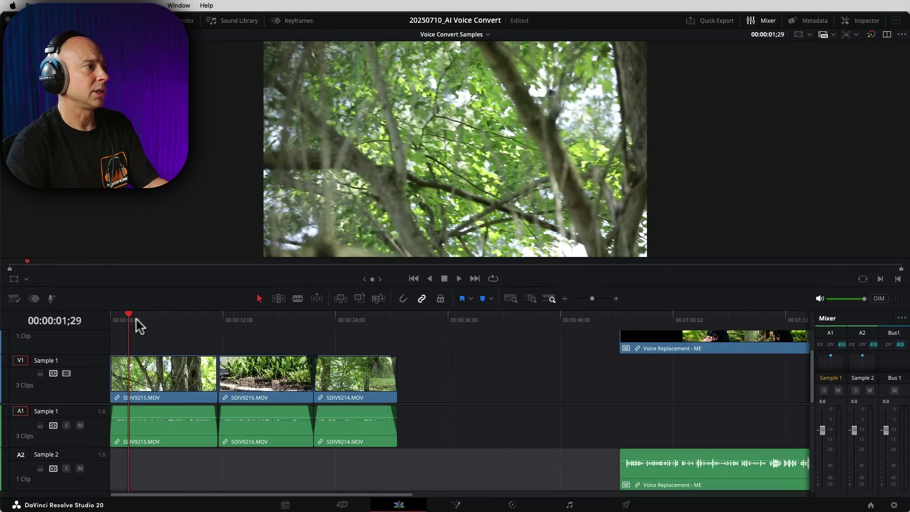
# - Scrub through the Sample 1 clips and play them from the start to check the original voice audio
pyautogui.moveTo(137, 320); pyautogui.dragTo(207, 319)
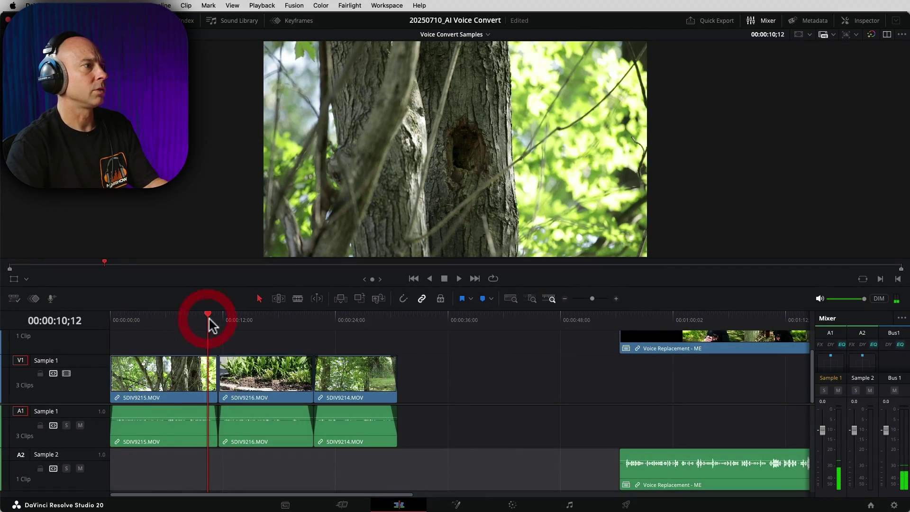
pyautogui.click(262, 321)
pyautogui.moveTo(264, 327); pyautogui.dragTo(170, 325)
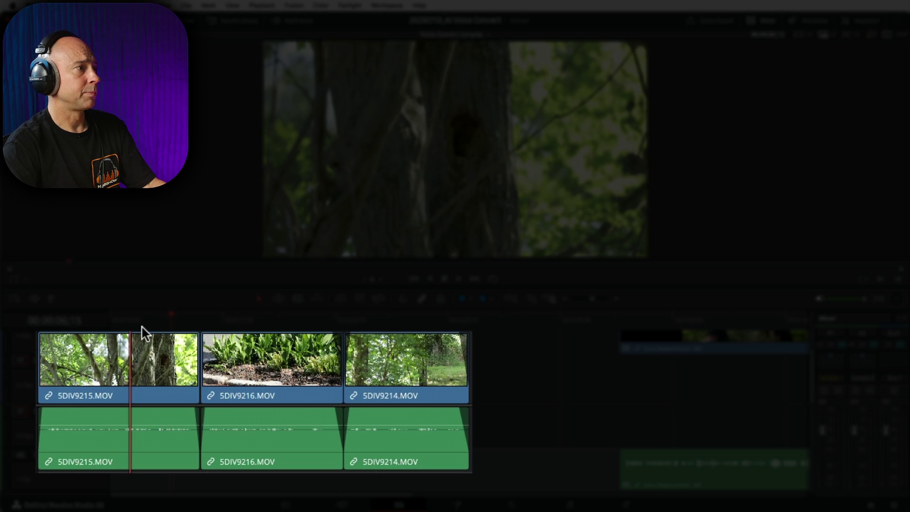
pyautogui.click(133, 321)
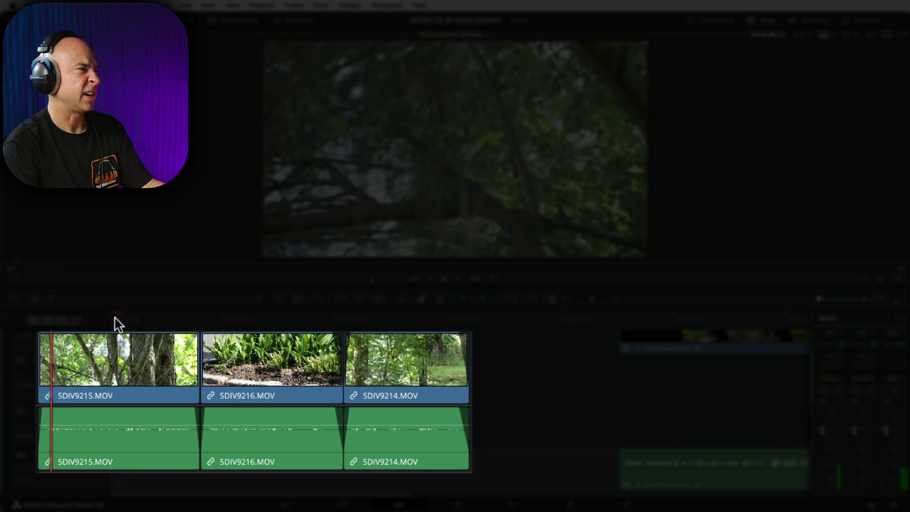
pyautogui.click(112, 319)
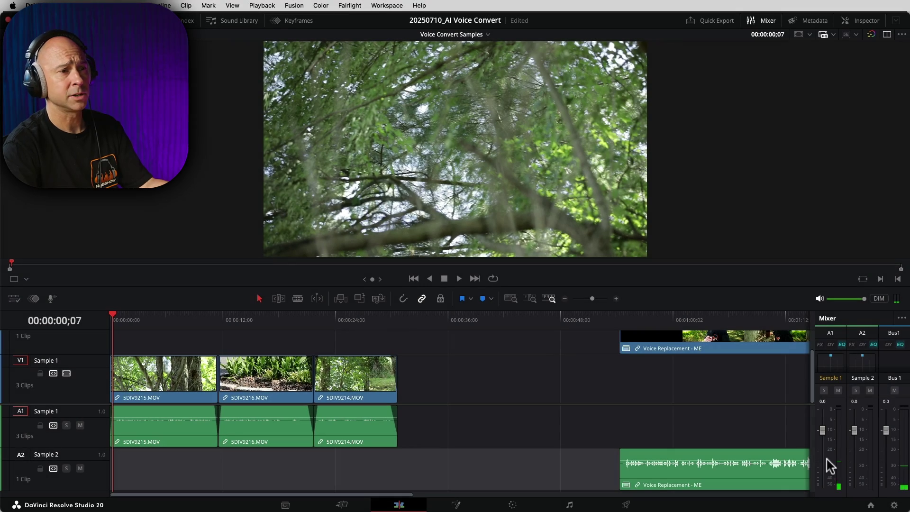
pyautogui.press('space')
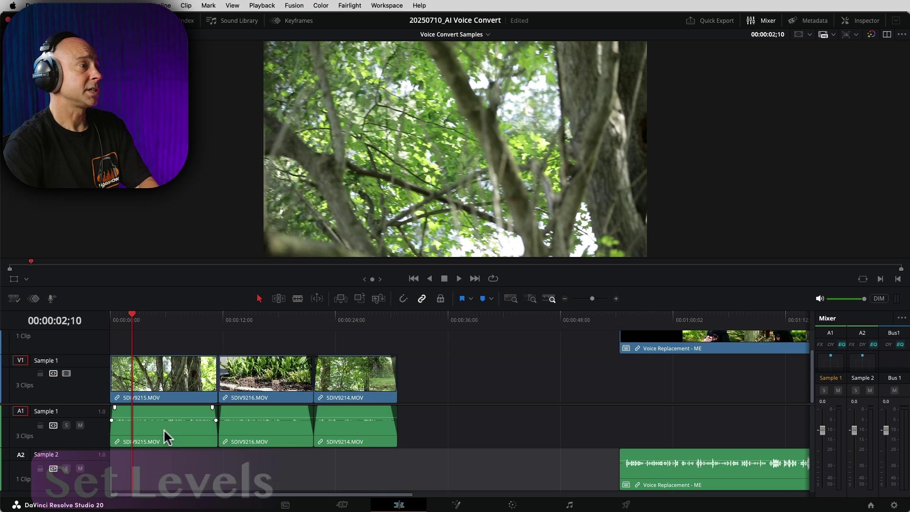
# - Normalize the audio of the three Sample 1 clips to -9.0 dBFS in Sample Peak Program mode with relative levels
pyautogui.moveTo(421, 435); pyautogui.dragTo(172, 435)
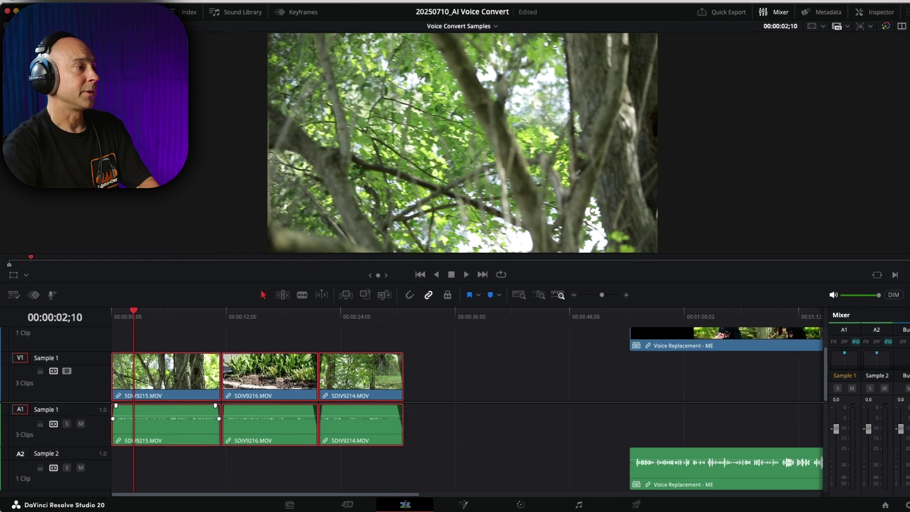
pyautogui.rightClick(178, 424)
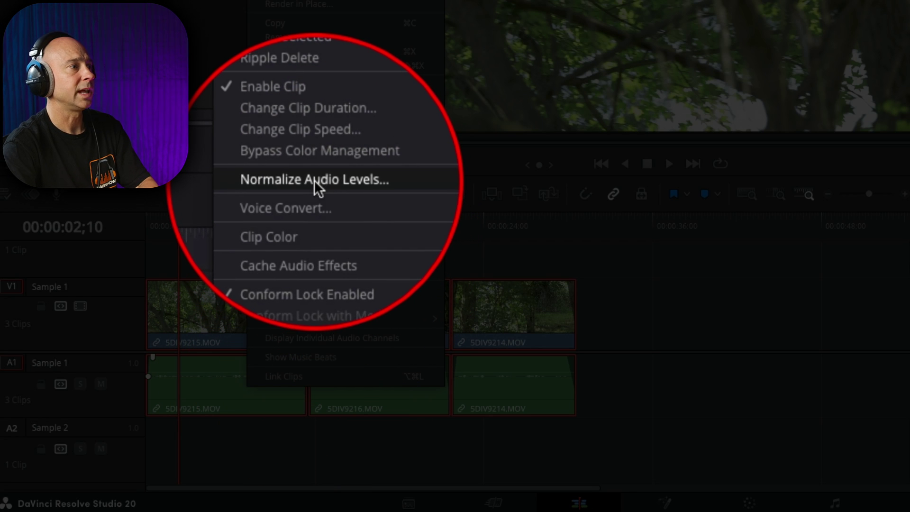
pyautogui.click(314, 180)
pyautogui.click(240, 244)
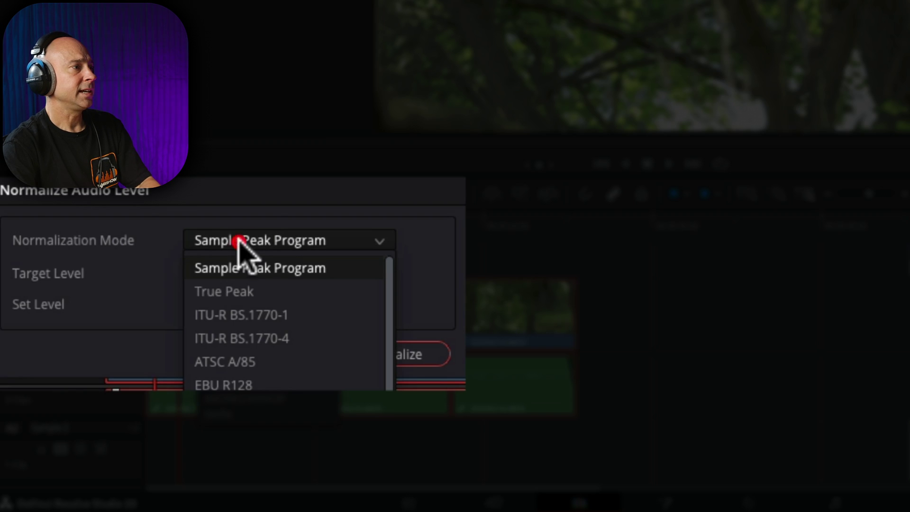
pyautogui.click(313, 268)
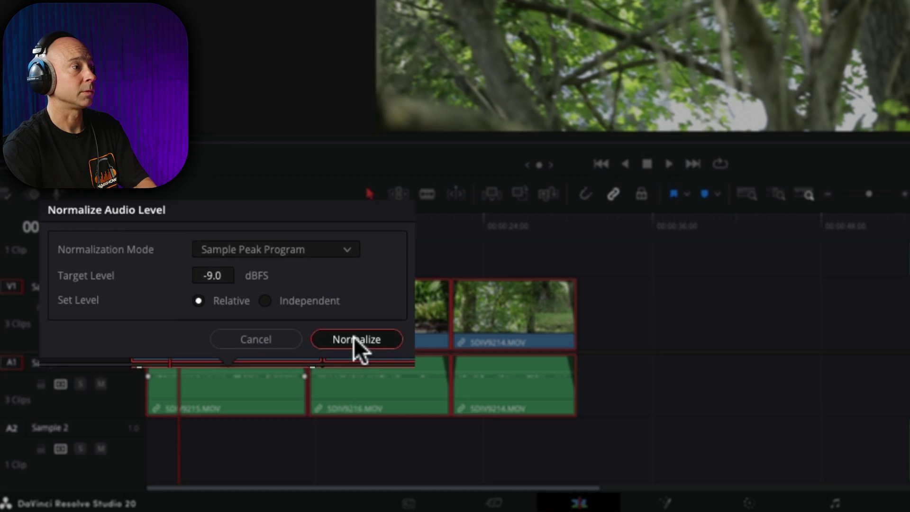
pyautogui.click(389, 355)
# - Play the normalized Sample 1 clips from the start of the timeline to check their levels
pyautogui.moveTo(151, 222); pyautogui.dragTo(147, 226)
pyautogui.click(545, 363)
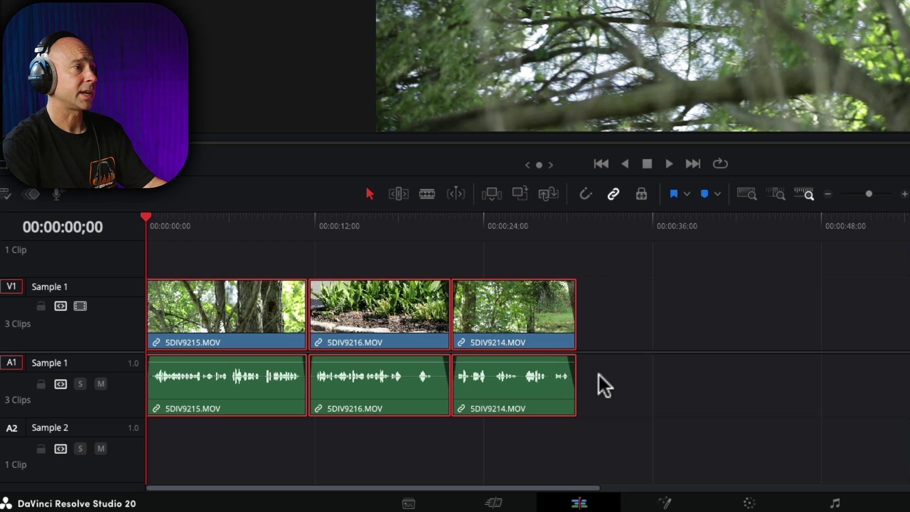
pyautogui.click(626, 317)
pyautogui.press('space')
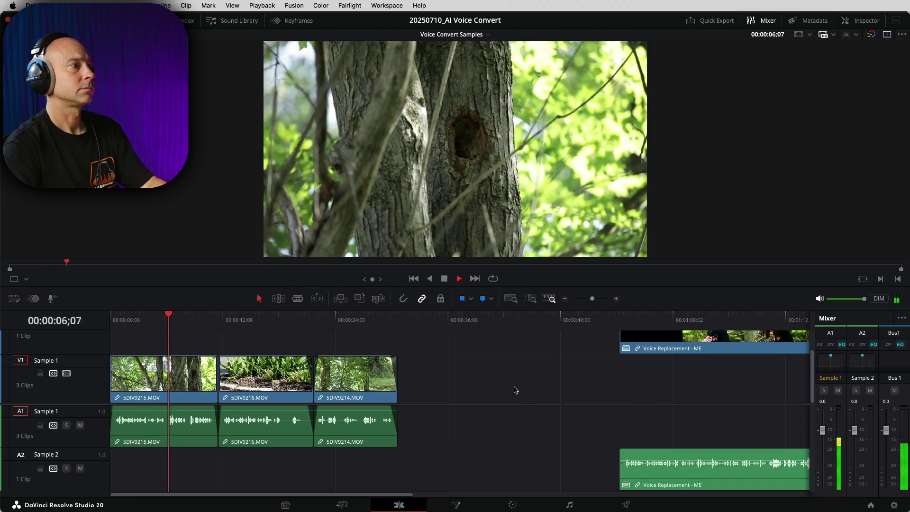
pyautogui.press('space')
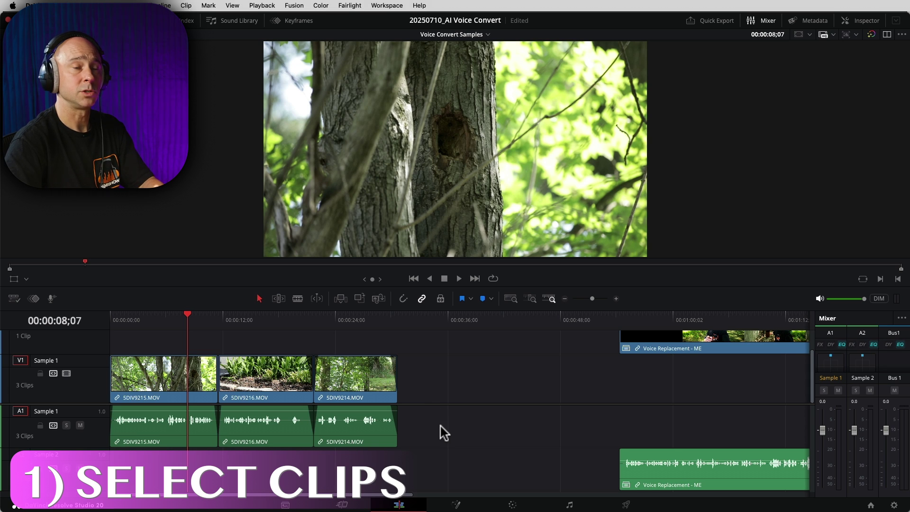
# - Select the three Sample 1 clips and open AI Voice Convert for them
pyautogui.moveTo(443, 434); pyautogui.dragTo(114, 429)
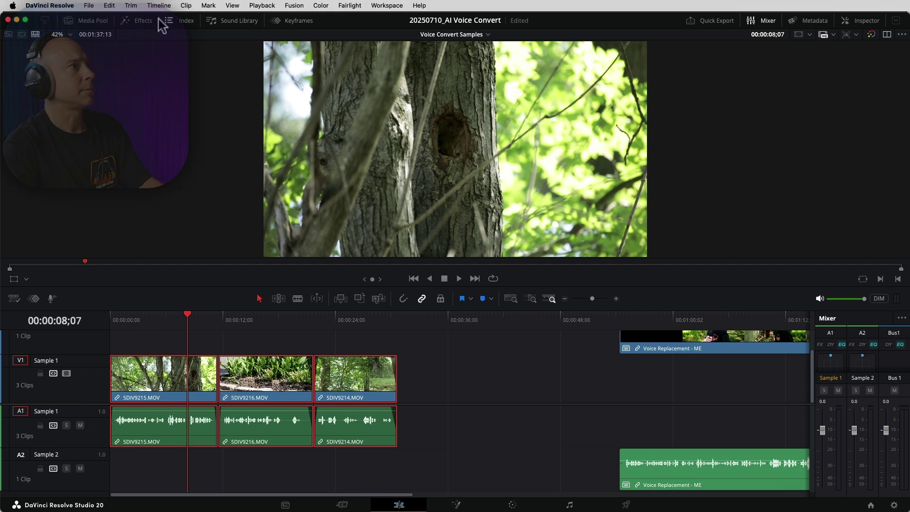
pyautogui.click(186, 5)
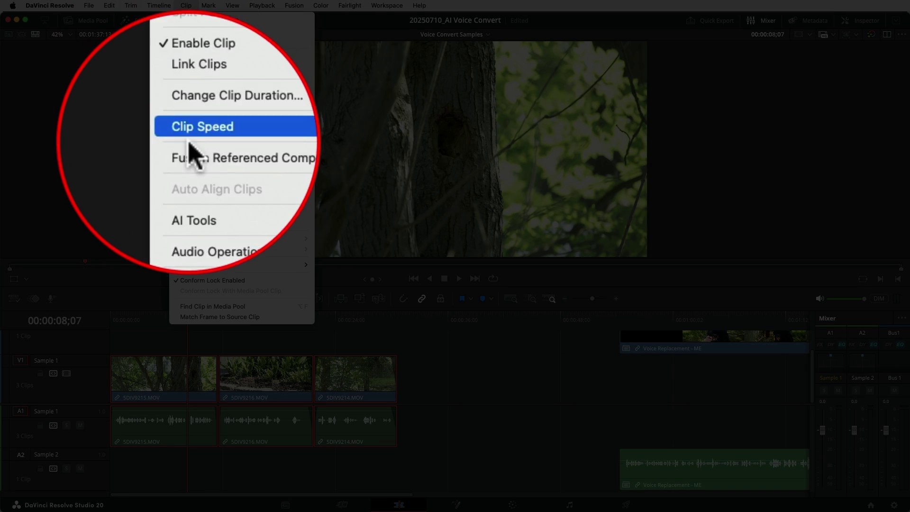
pyautogui.moveTo(190, 183)
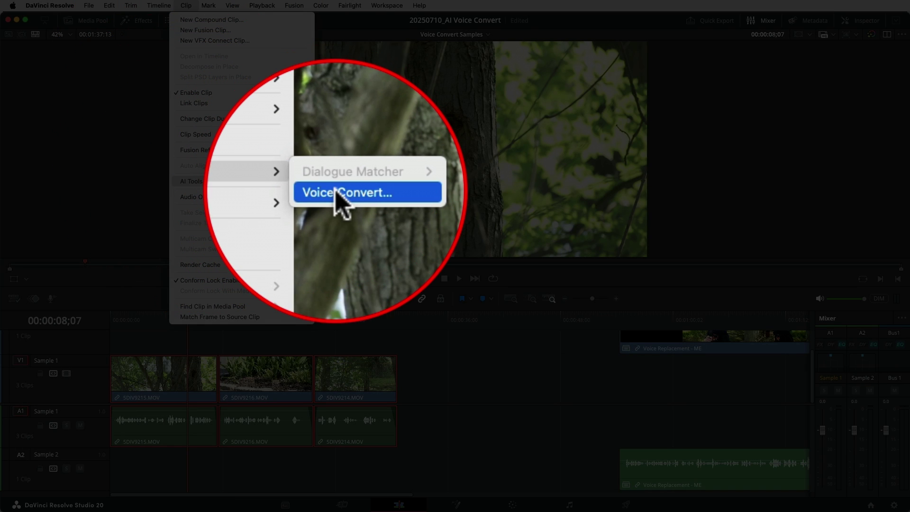
pyautogui.click(335, 193)
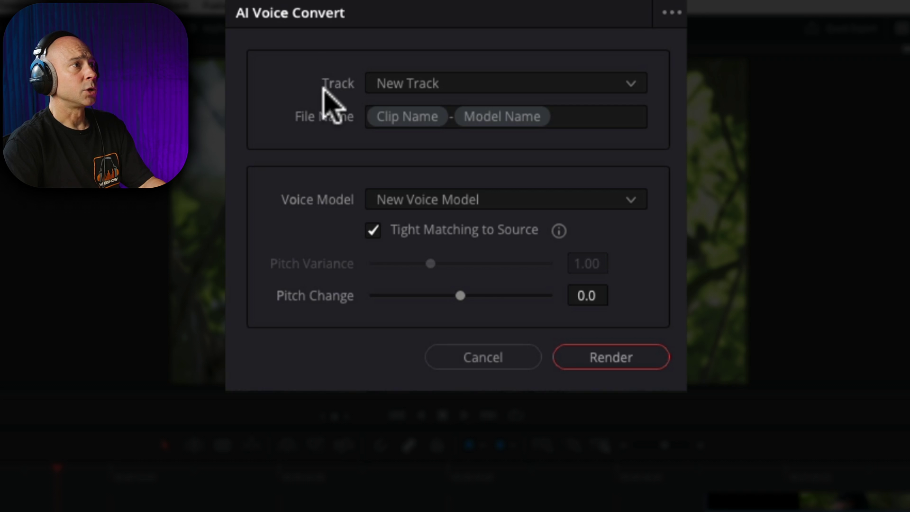
# - Render the voice conversion to a new track with the Male 1 US voice model
pyautogui.click(399, 90)
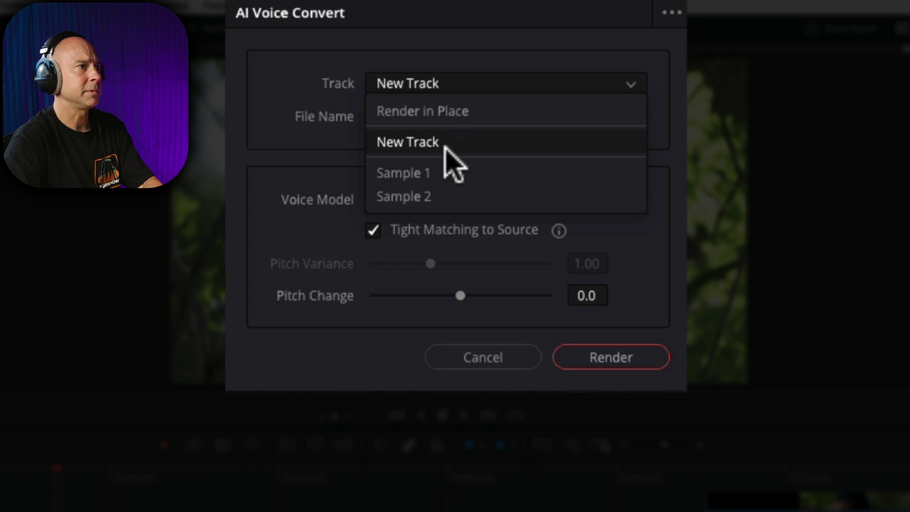
pyautogui.click(409, 144)
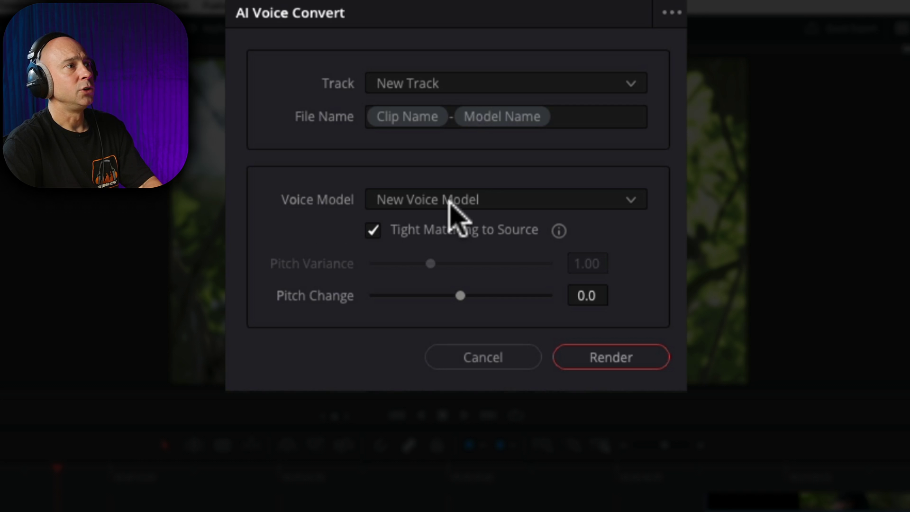
pyautogui.click(452, 201)
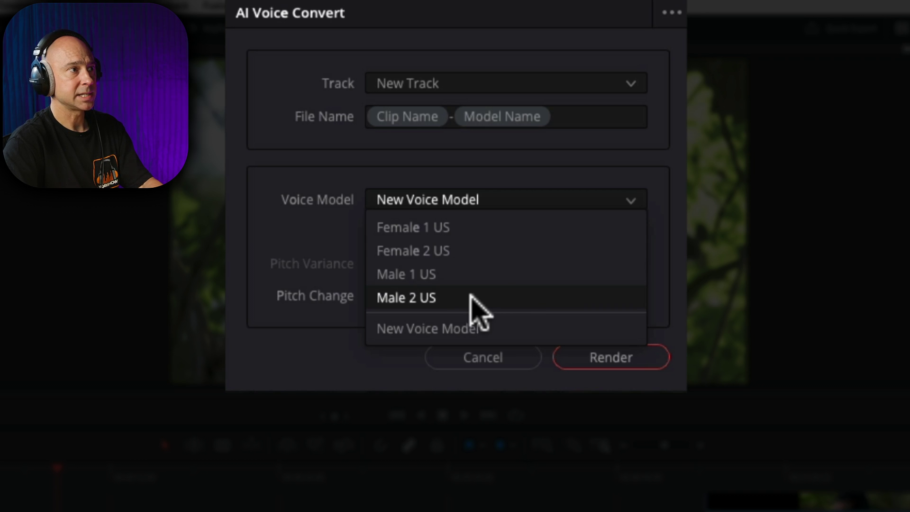
pyautogui.click(436, 280)
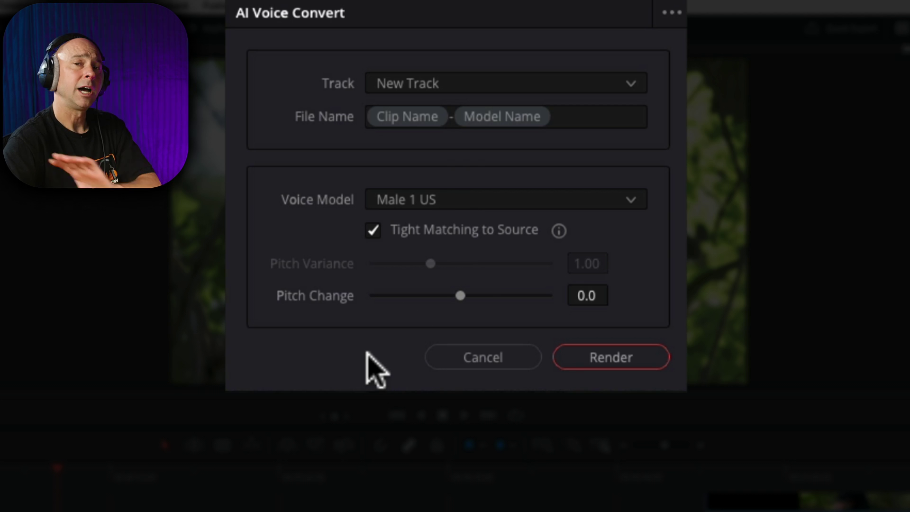
pyautogui.click(612, 357)
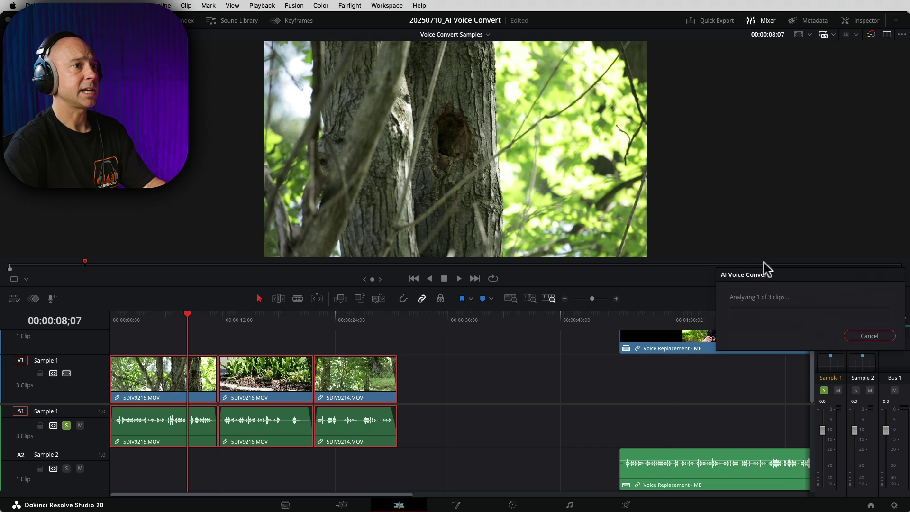
pyautogui.moveTo(766, 268); pyautogui.dragTo(394, 101)
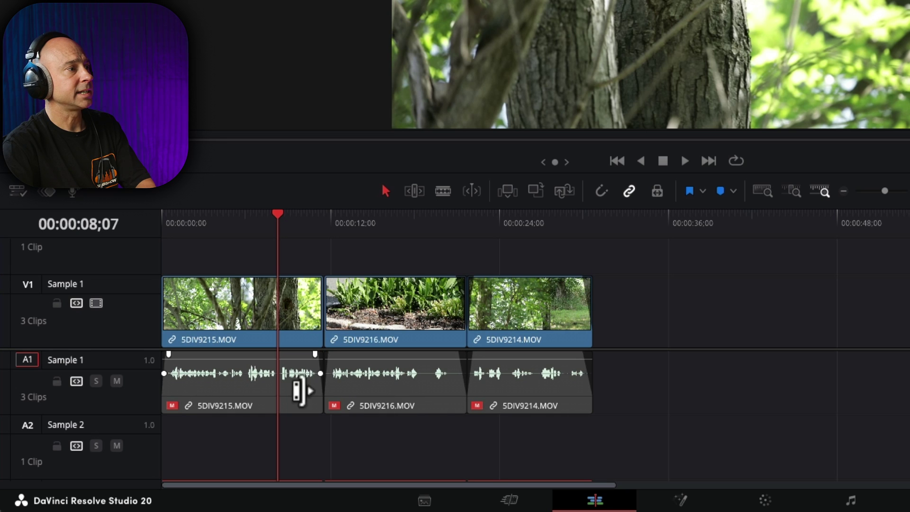
# - Inspect the original audio clips on track A1 and play the Male 1 US versions from the timeline start
pyautogui.click(531, 386)
pyautogui.click(407, 398)
pyautogui.click(291, 396)
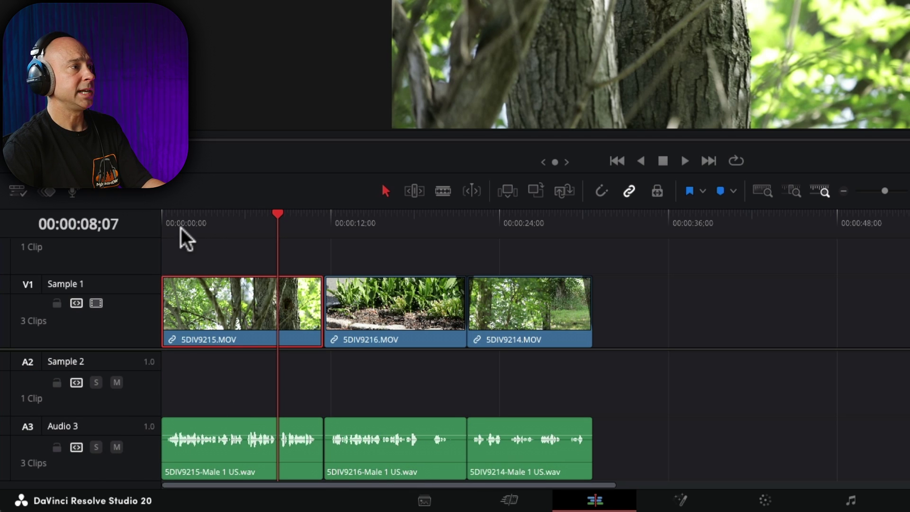
pyautogui.click(163, 221)
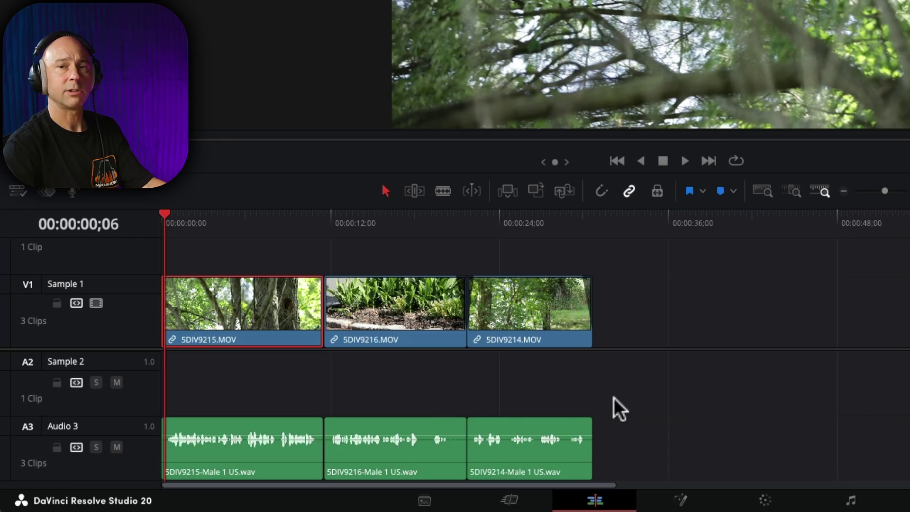
pyautogui.press('space')
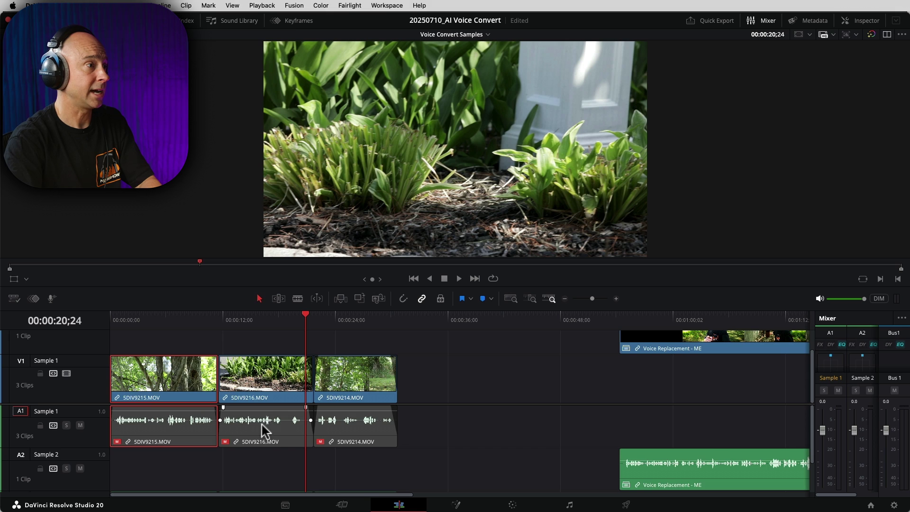
# - Enable the original 5DIV9216.MOV audio and play it from 00:00:12;00 with Audio 3 muted for comparison
pyautogui.scroll(2, 275, 422)
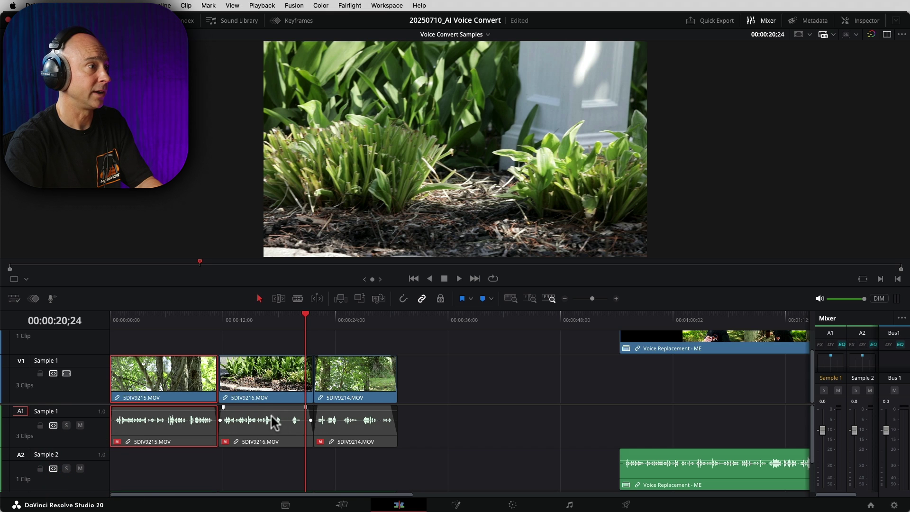
pyautogui.click(222, 317)
pyautogui.click(260, 425)
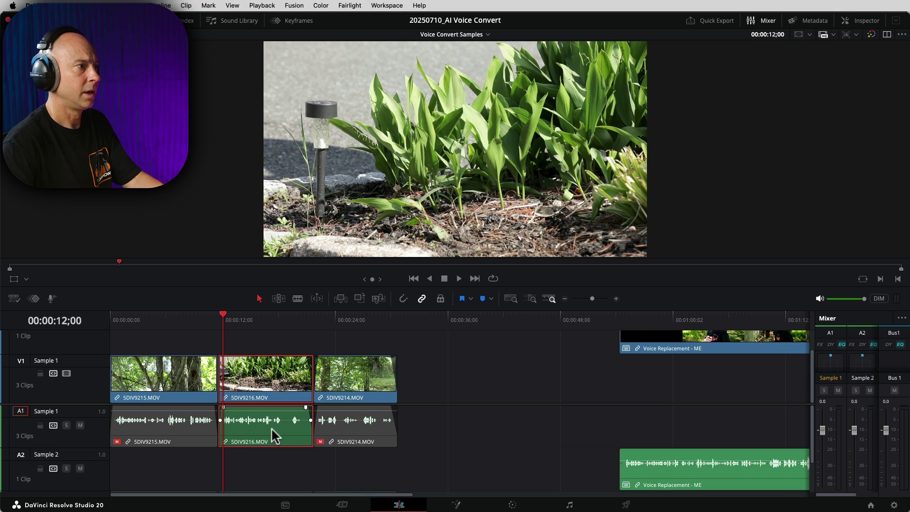
pyautogui.press('space')
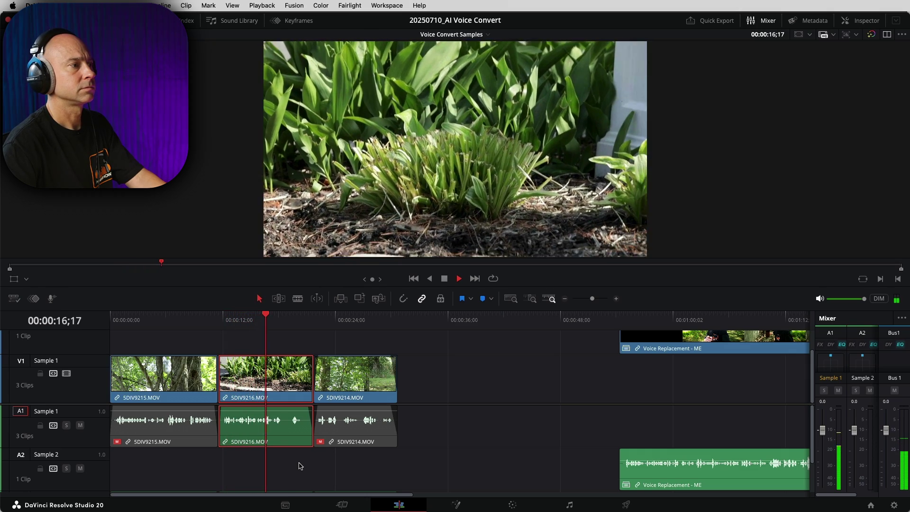
pyautogui.press('space')
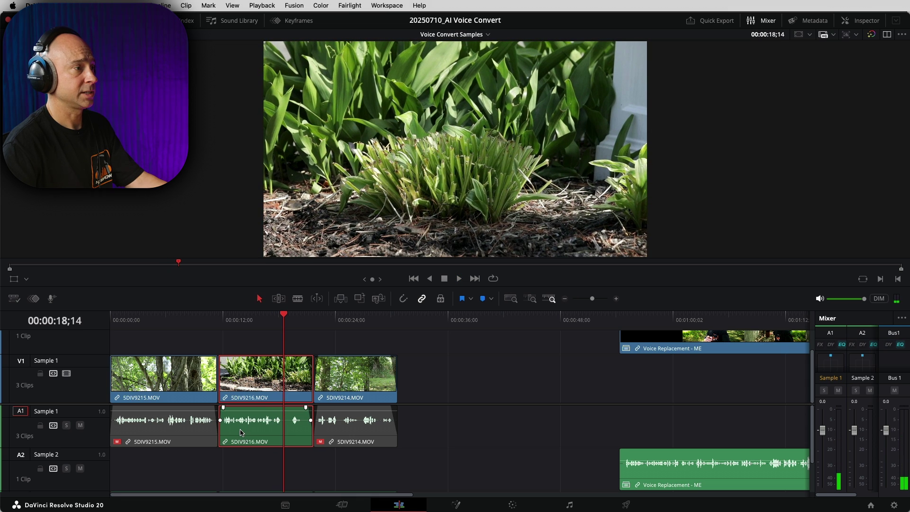
# - Disable the original 5DIV9216.MOV clip and play its Male 1 US version from 00:00:11;24 with Audio 3 unmuted
pyautogui.press('d')
pyautogui.scroll(-2, 242, 432)
pyautogui.click(221, 317)
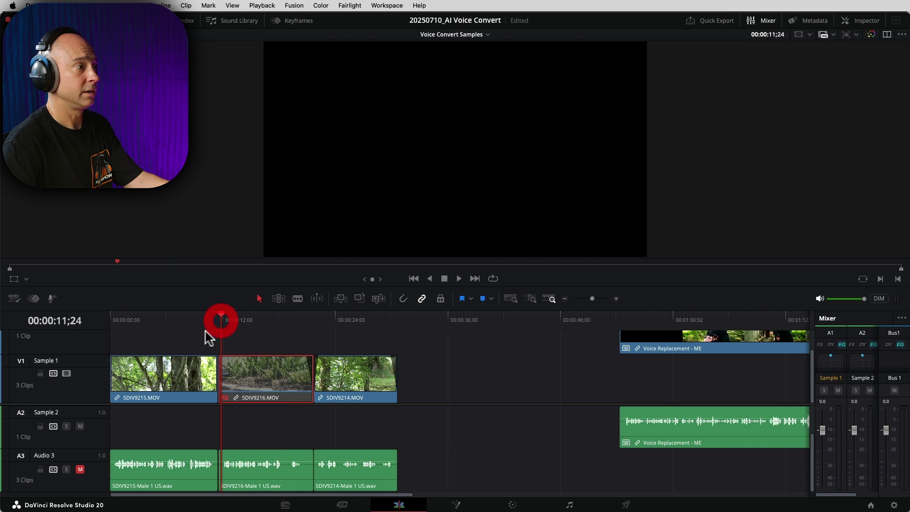
pyautogui.press('space')
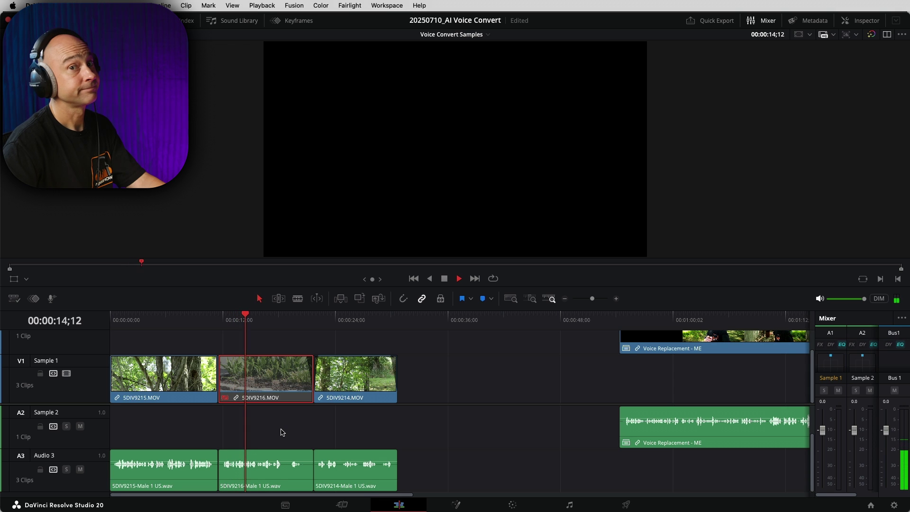
pyautogui.press('space')
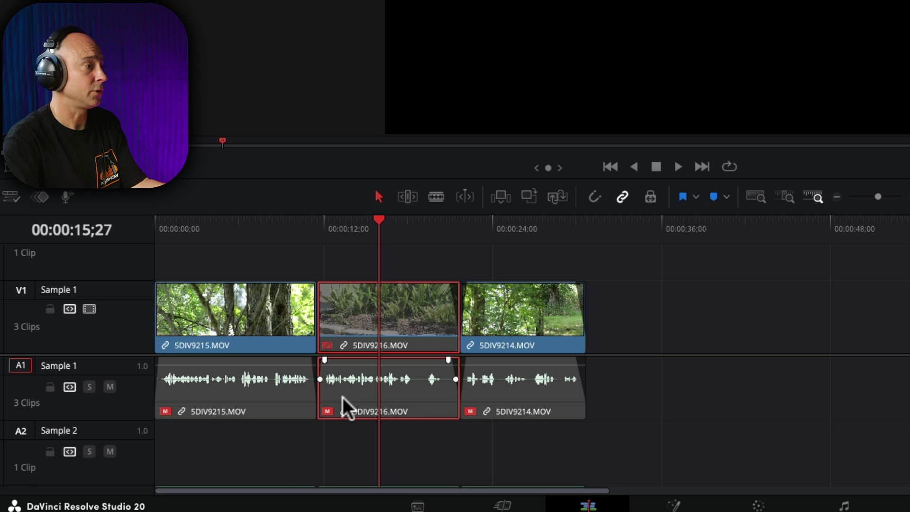
# - Re-enable the 5DIV9216.MOV clip and render its voice conversion to a new track with the Female 2 US voice model
pyautogui.press('d')
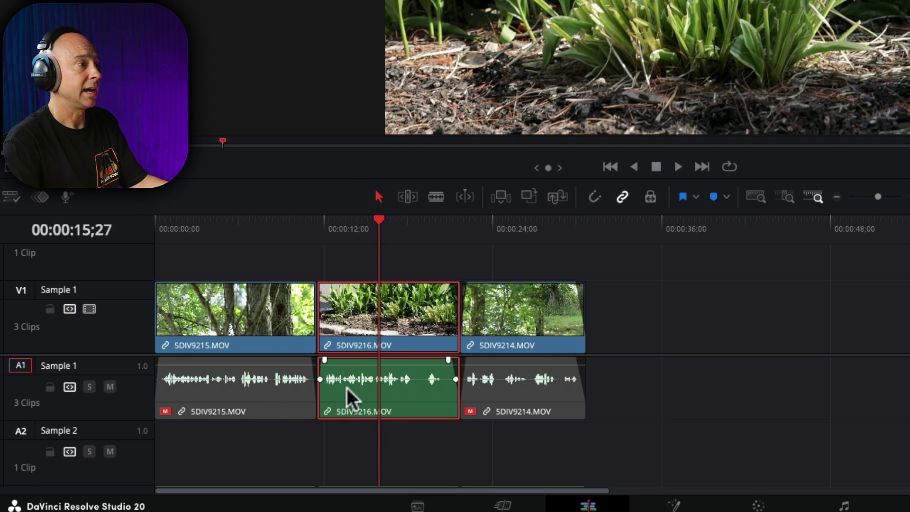
pyautogui.rightClick(346, 387)
pyautogui.rightClick(355, 393)
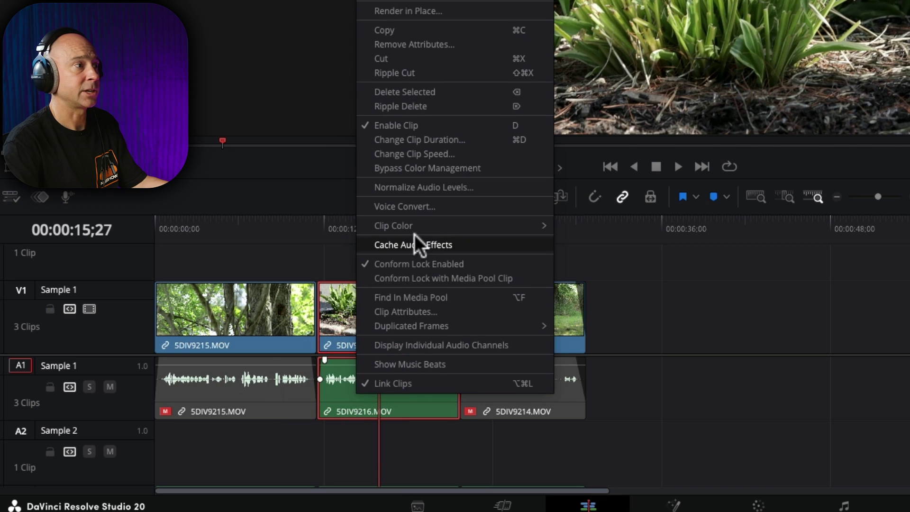
pyautogui.click(407, 205)
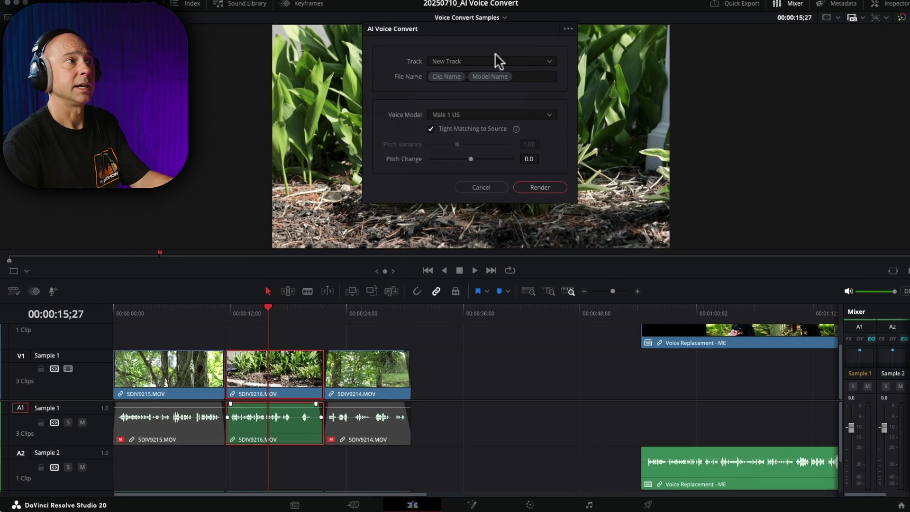
pyautogui.click(449, 127)
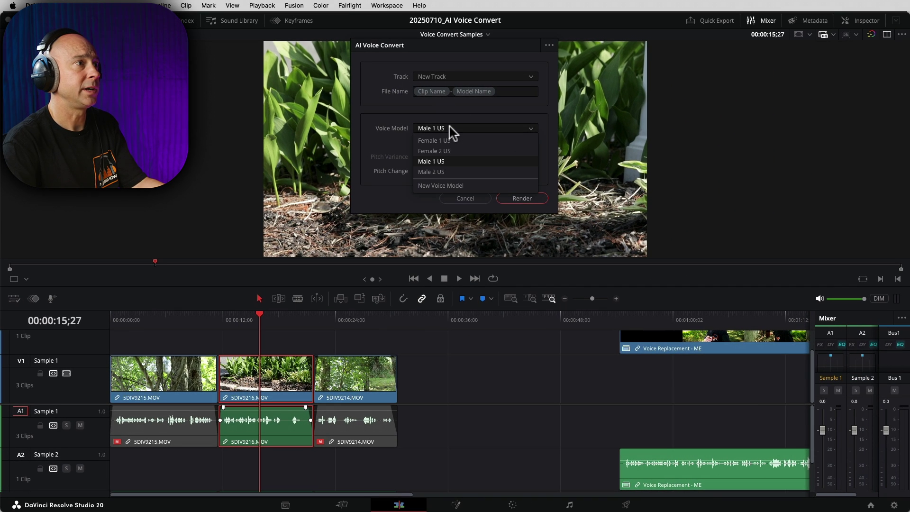
pyautogui.click(452, 151)
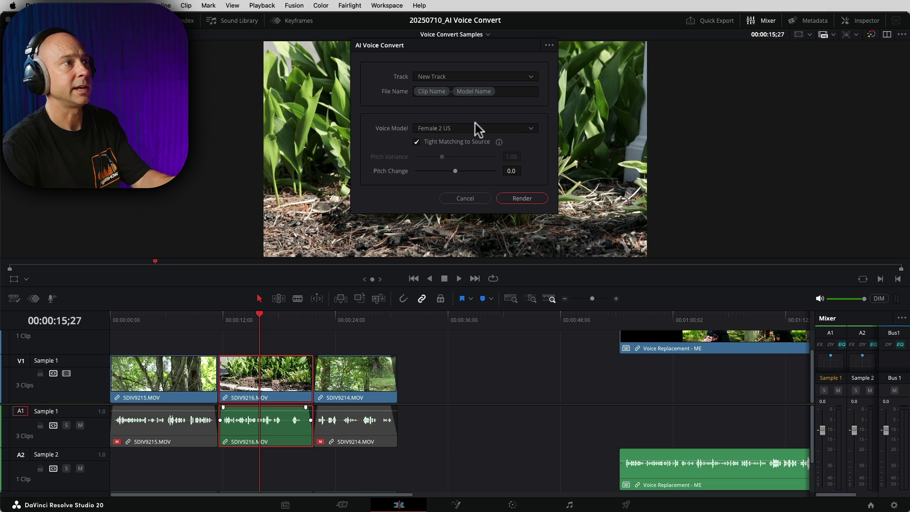
pyautogui.click(522, 198)
# - Play the Female 2 US version on Audio 4 from about 00:00:12;00 with Audio 3 muted
pyautogui.click(229, 324)
pyautogui.click(224, 321)
pyautogui.press('space')
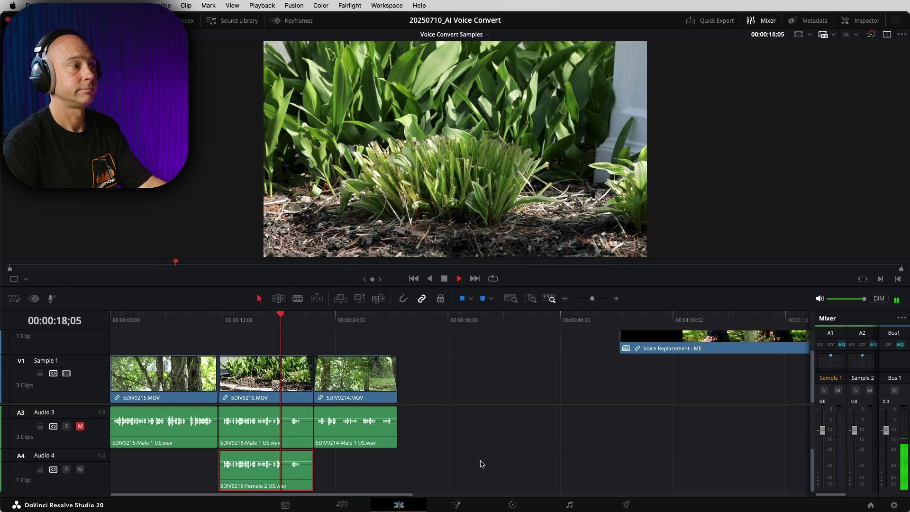
pyautogui.press('space')
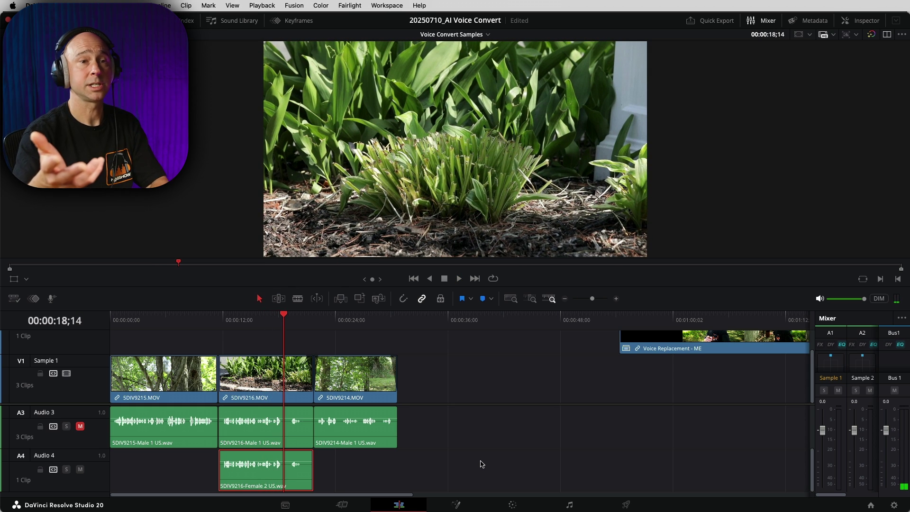
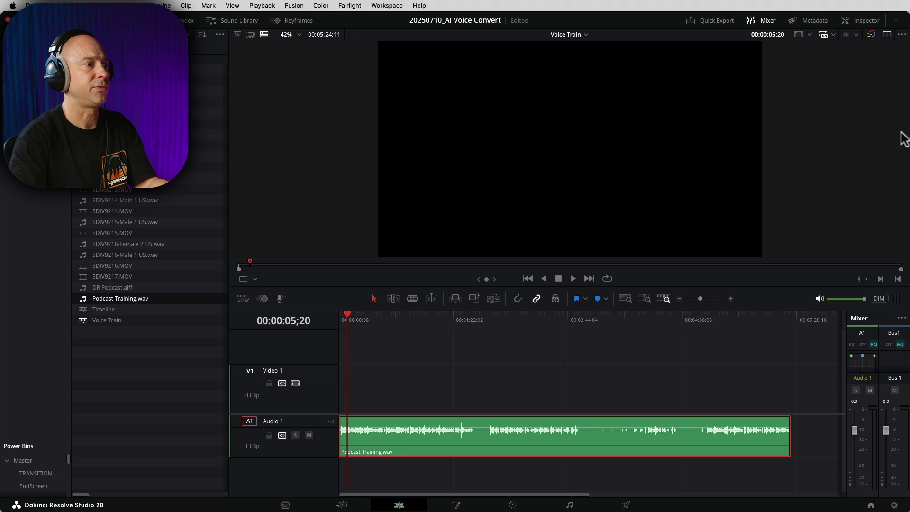
# - Open DaVinci AI Voice Training for Podcast Training.wav, accept the usage terms and centre the training dialog
pyautogui.rightClick(108, 298)
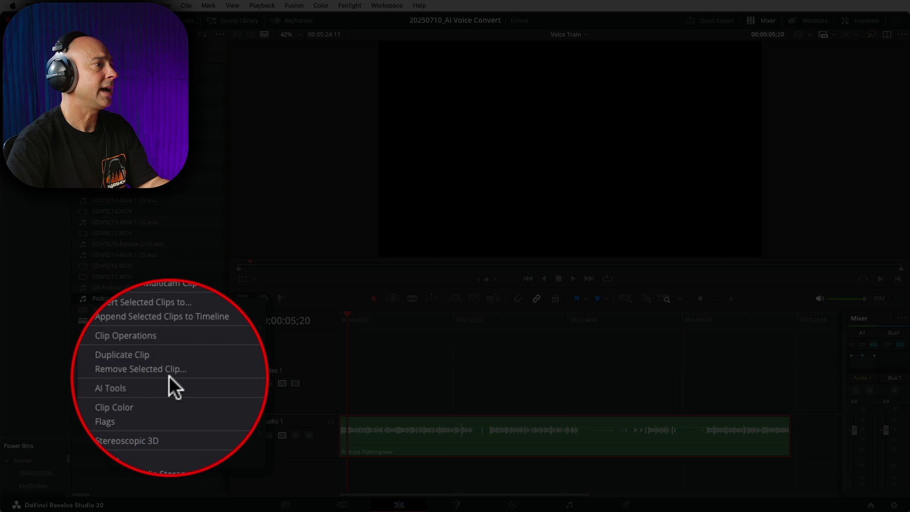
pyautogui.moveTo(170, 382)
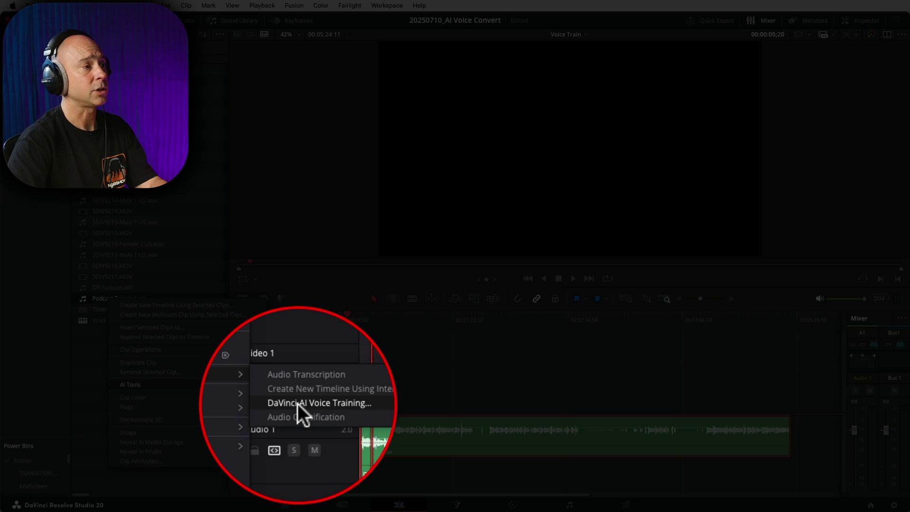
pyautogui.click(298, 404)
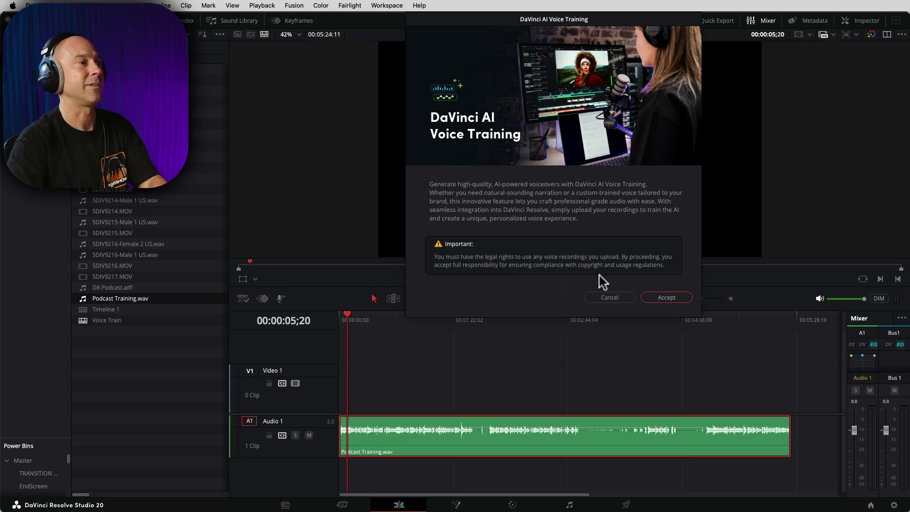
pyautogui.click(668, 298)
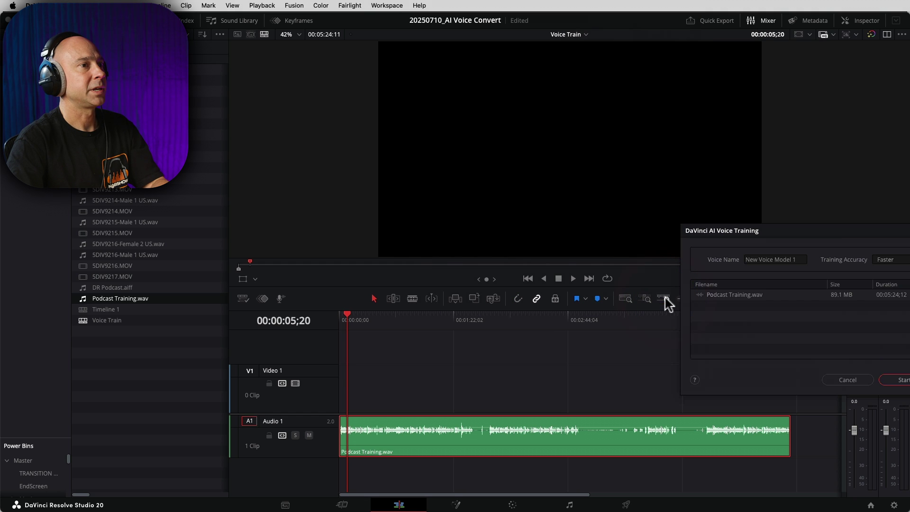
pyautogui.moveTo(835, 241); pyautogui.dragTo(759, 221)
pyautogui.moveTo(745, 274); pyautogui.dragTo(559, 133)
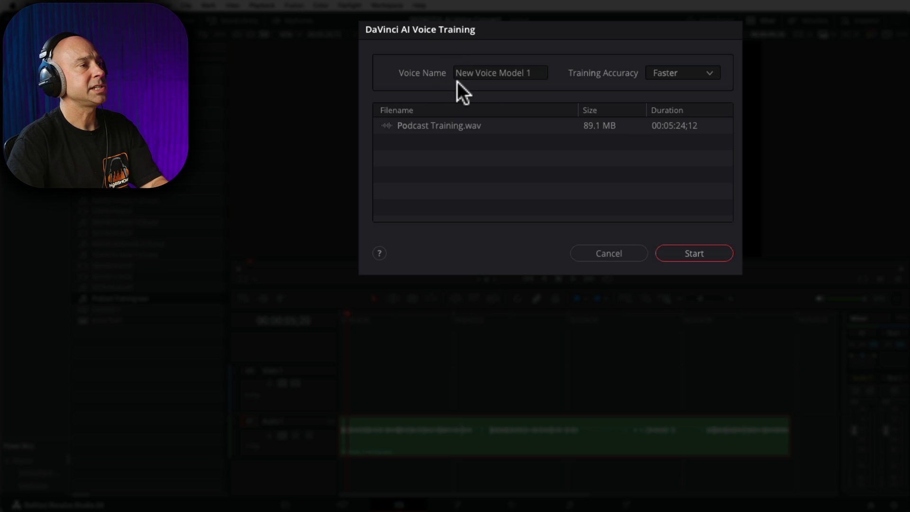
# - Name the voice model after the speaker and start training it from Podcast Training.wav with Faster accuracy
pyautogui.tripleClick(534, 73)
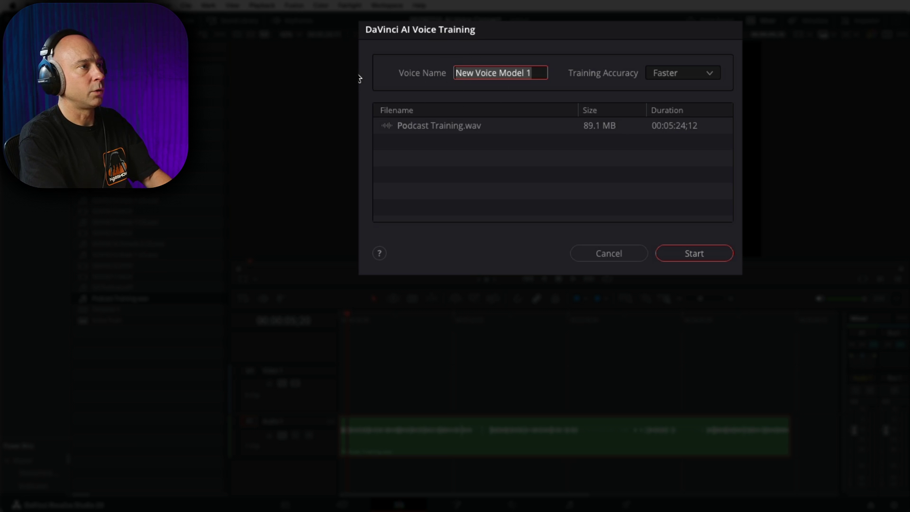
pyautogui.write("Jay's Voice")
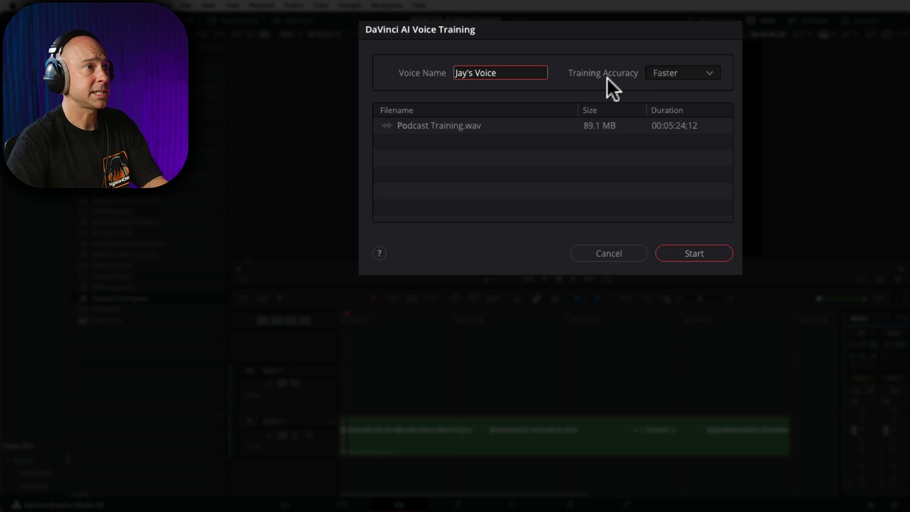
pyautogui.click(673, 72)
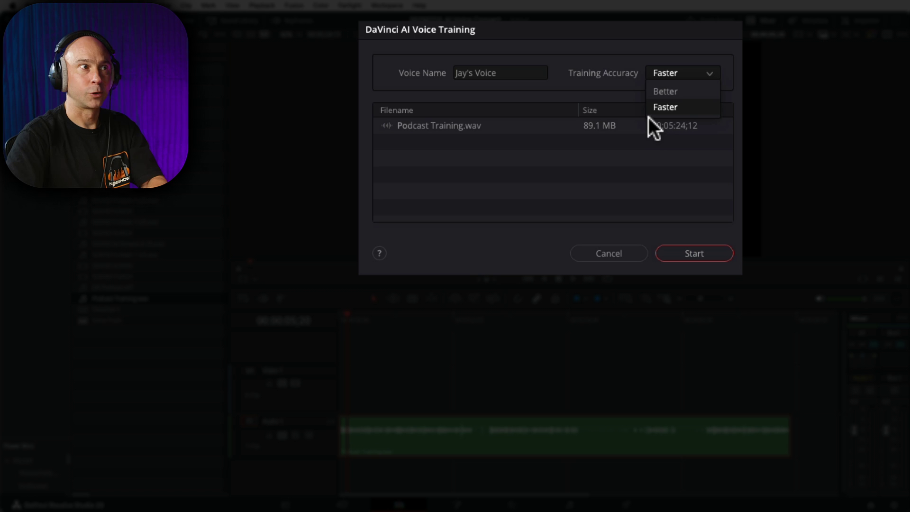
pyautogui.click(666, 108)
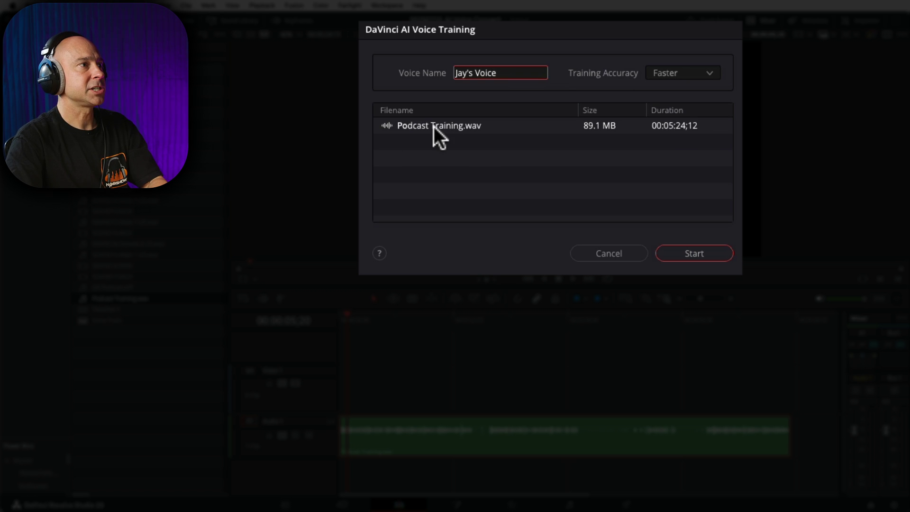
pyautogui.click(418, 126)
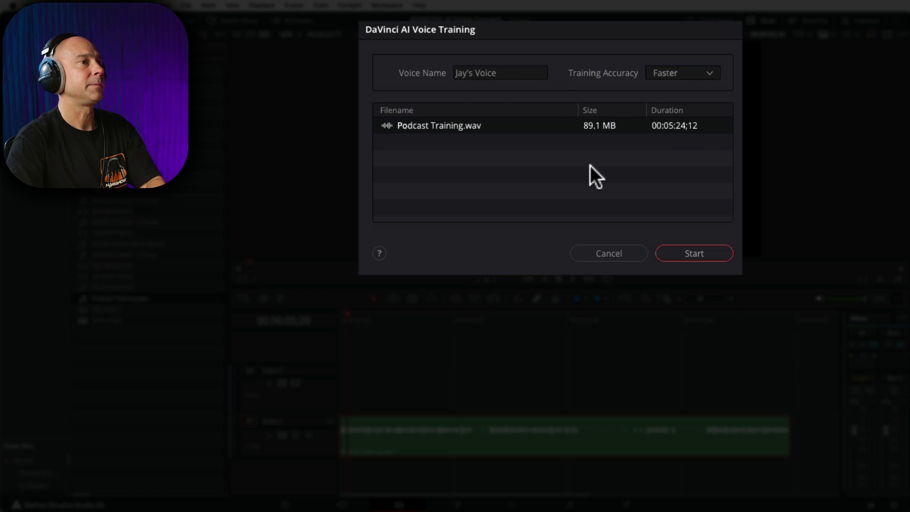
pyautogui.click(693, 252)
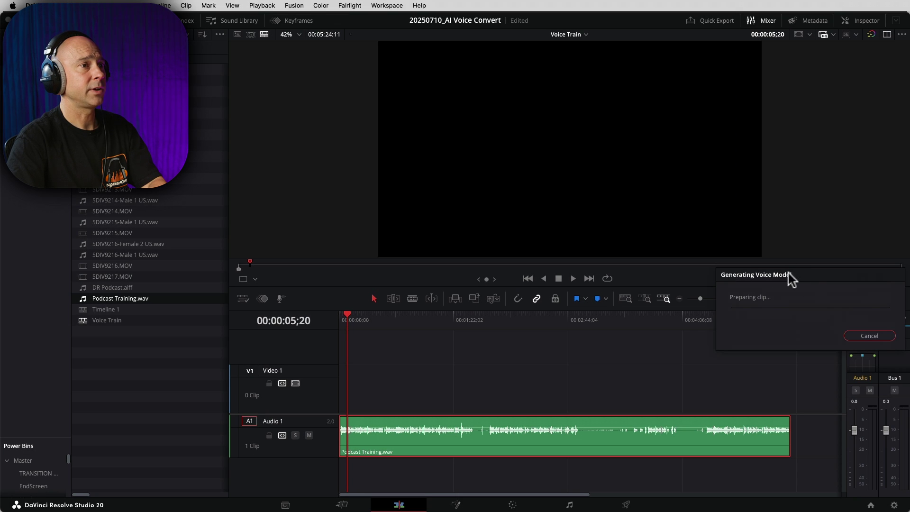
pyautogui.moveTo(800, 279); pyautogui.dragTo(605, 108)
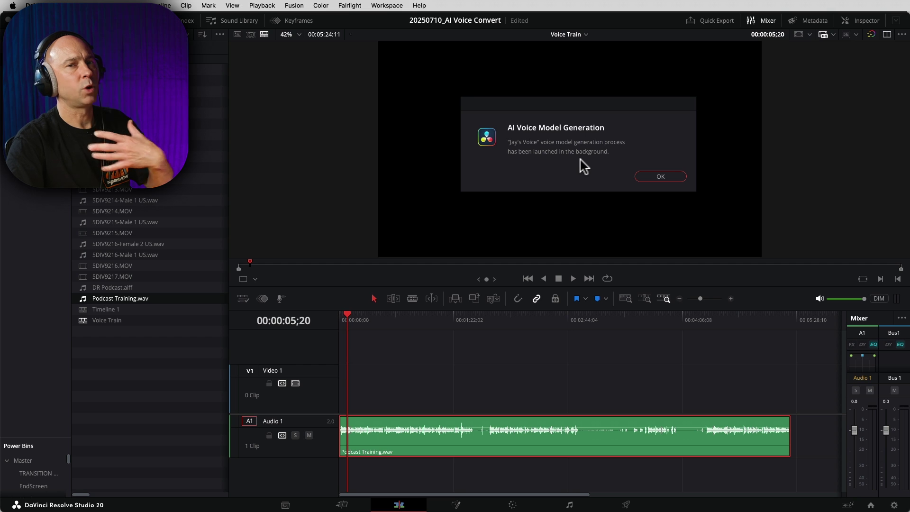
pyautogui.click(669, 177)
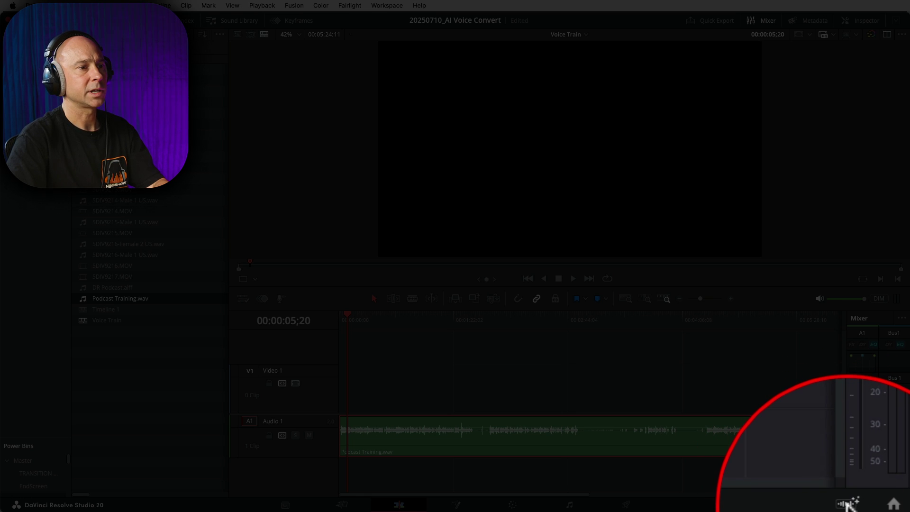
# - Check the Voice Convert model status and cancel the running voice model training
pyautogui.click(846, 503)
pyautogui.click(731, 436)
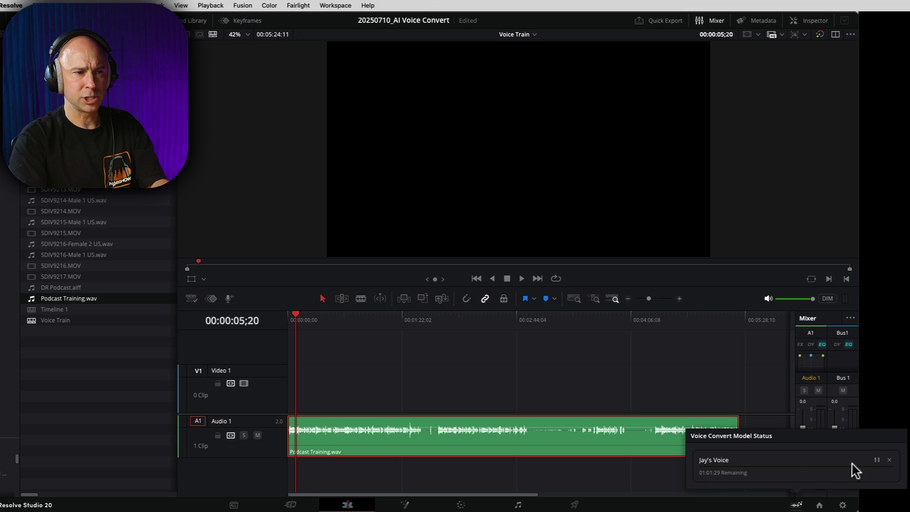
pyautogui.click(889, 459)
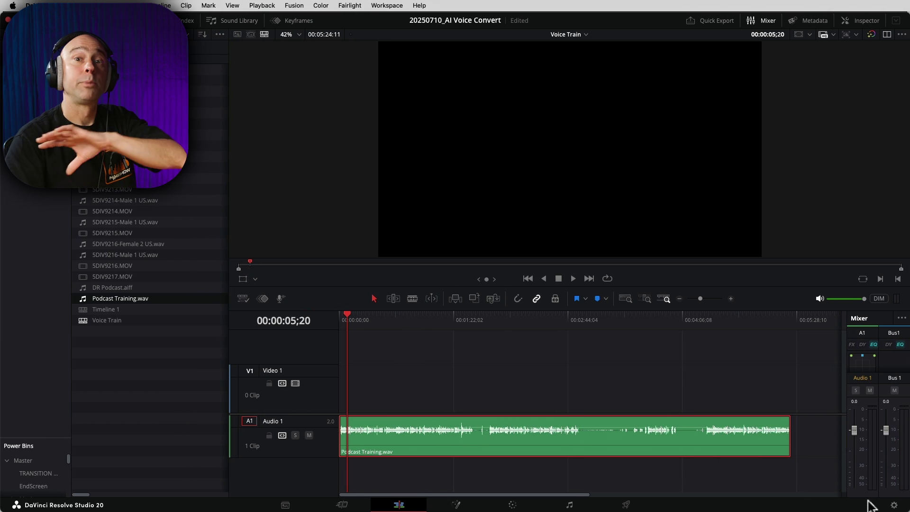
pyautogui.click(854, 503)
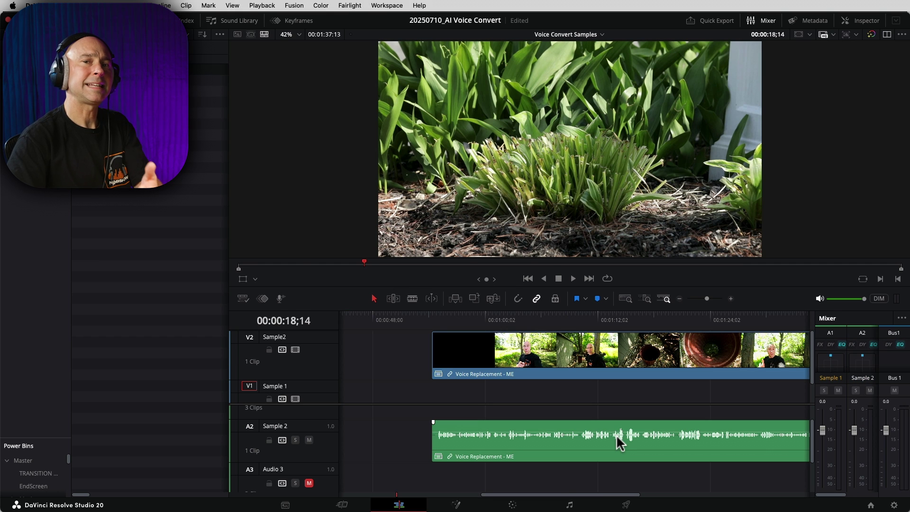
# - Normalize the Voice Replacement - ME audio on track A2 to -9.0 dBFS using Sample Peak Program mode
pyautogui.click(439, 316)
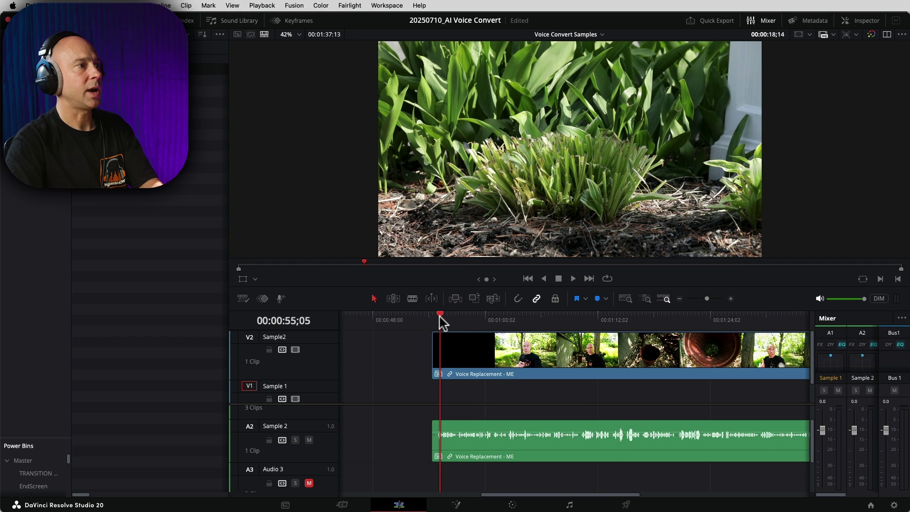
pyautogui.click(436, 315)
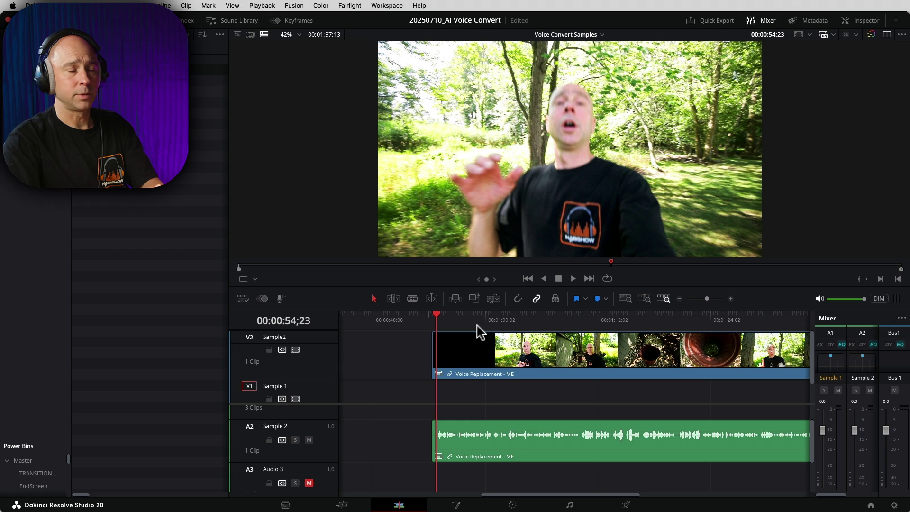
pyautogui.click(474, 442)
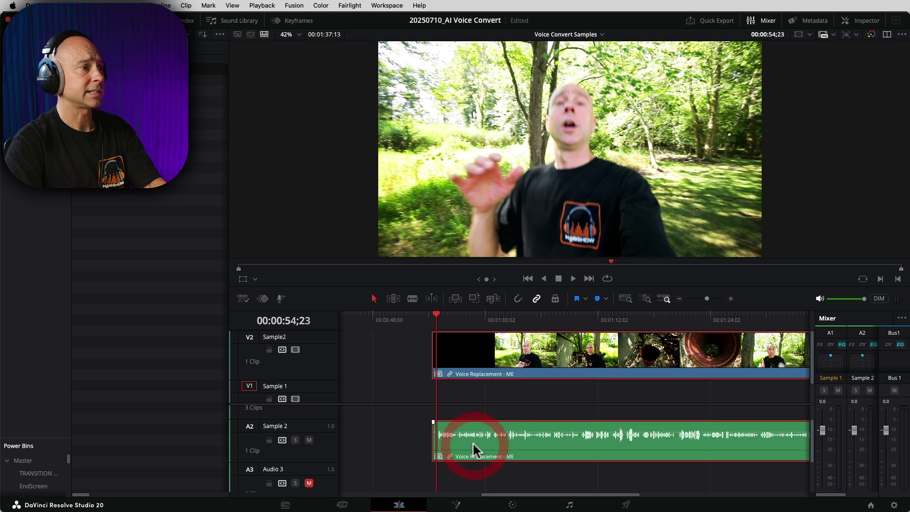
pyautogui.rightClick(474, 442)
pyautogui.click(521, 308)
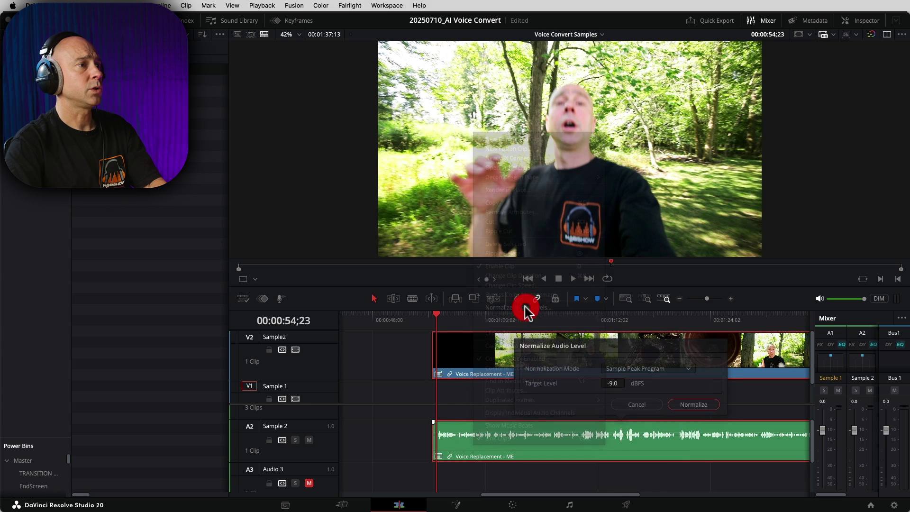
pyautogui.click(690, 404)
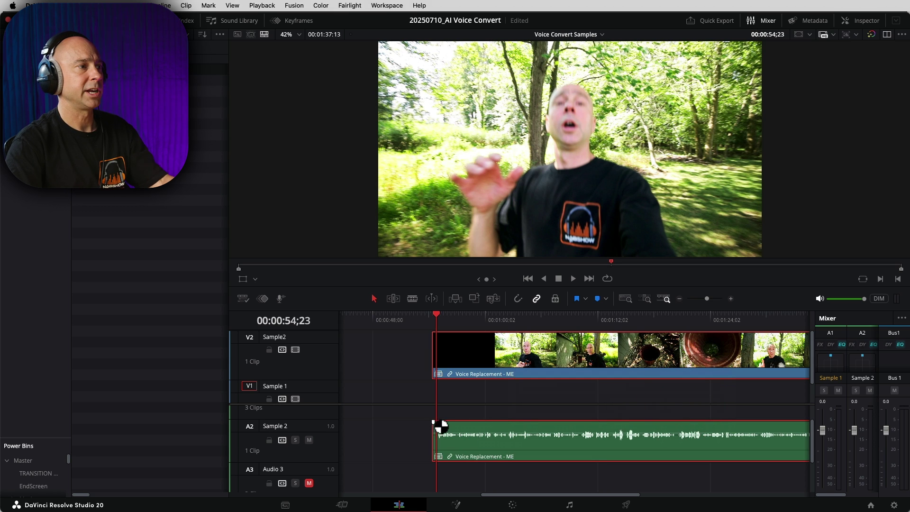
# - Play the original Voice Replacement - ME clip from 00:00:54;03
pyautogui.click(431, 316)
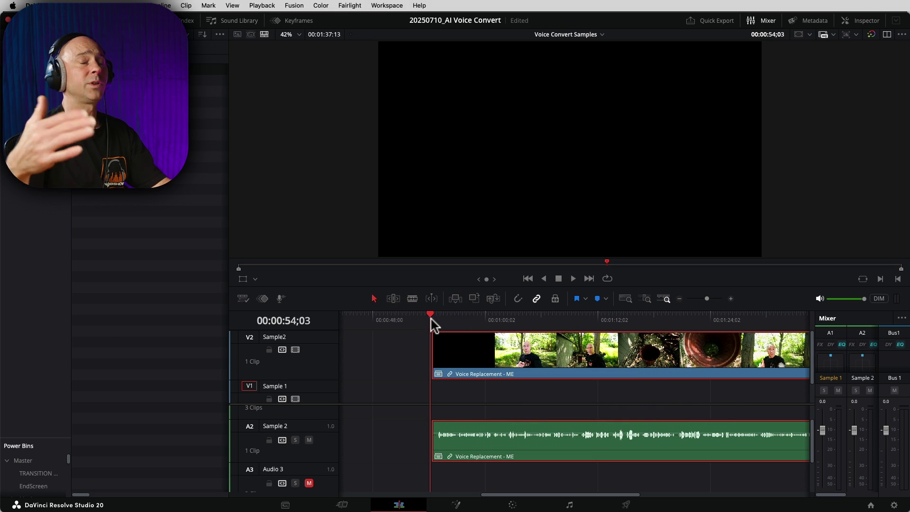
pyautogui.press('space')
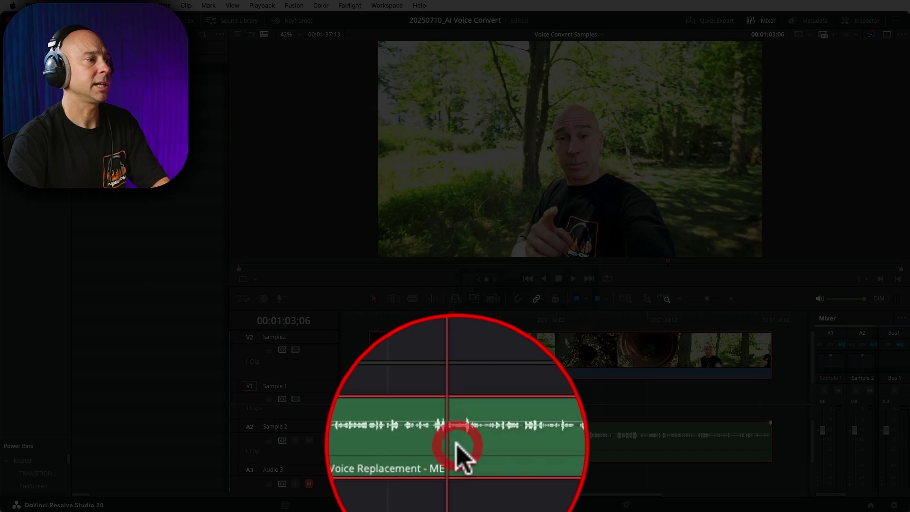
# - Render an AI Voice Convert of the Voice Replacement - ME audio to a new track using New Voice Model with Tight Matching to Source
pyautogui.rightClick(457, 444)
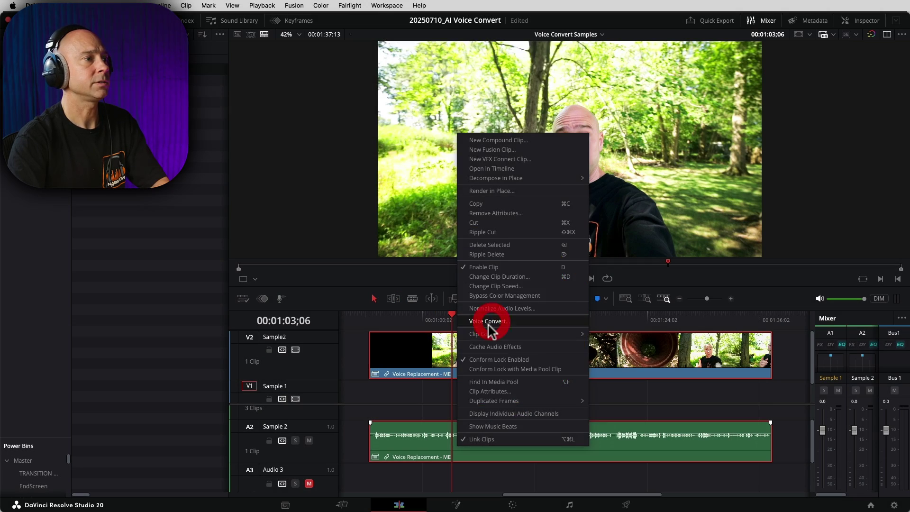
pyautogui.click(490, 326)
pyautogui.click(415, 142)
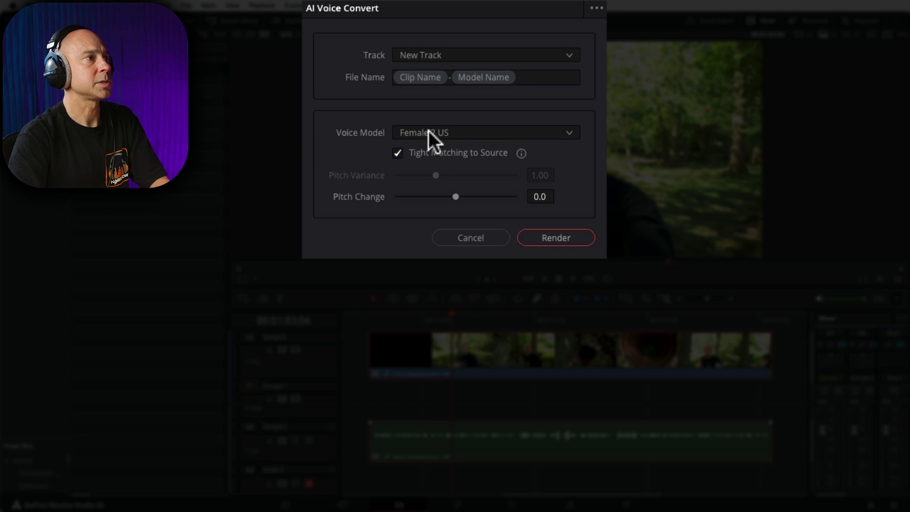
pyautogui.click(458, 133)
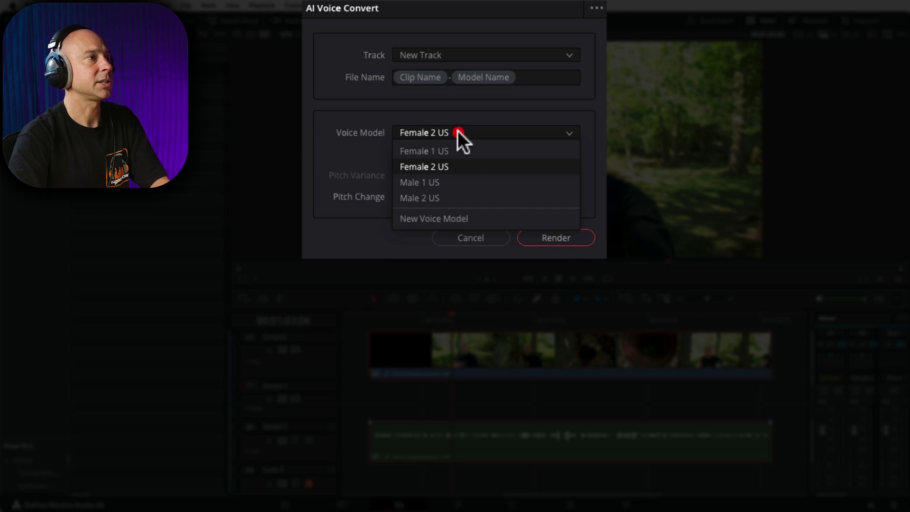
pyautogui.click(477, 218)
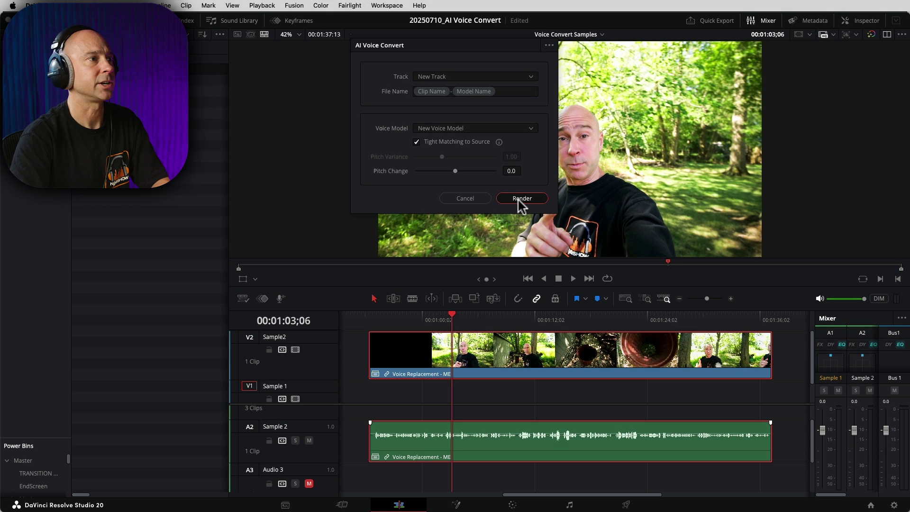
pyautogui.click(522, 199)
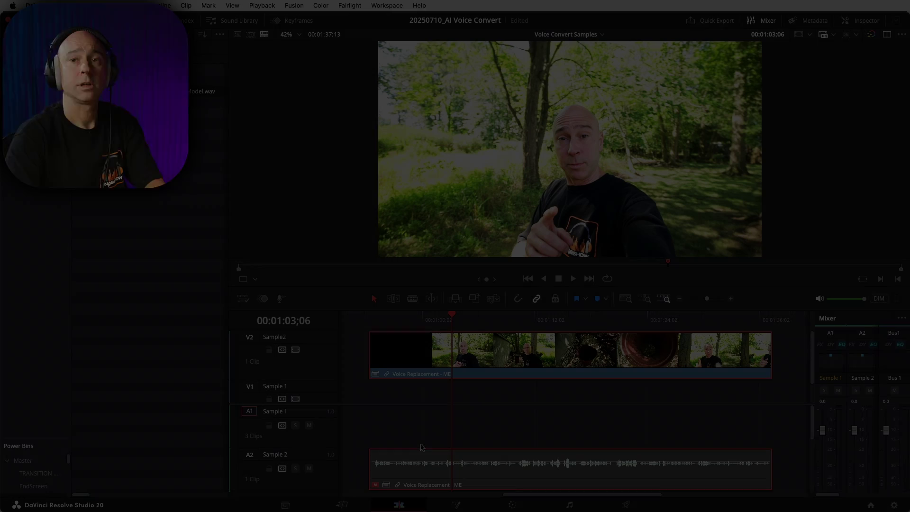
# - Check the original clip on track A2 and the converted clip on A5, and move the playhead to their start at 00:00:54;13
pyautogui.click(425, 428)
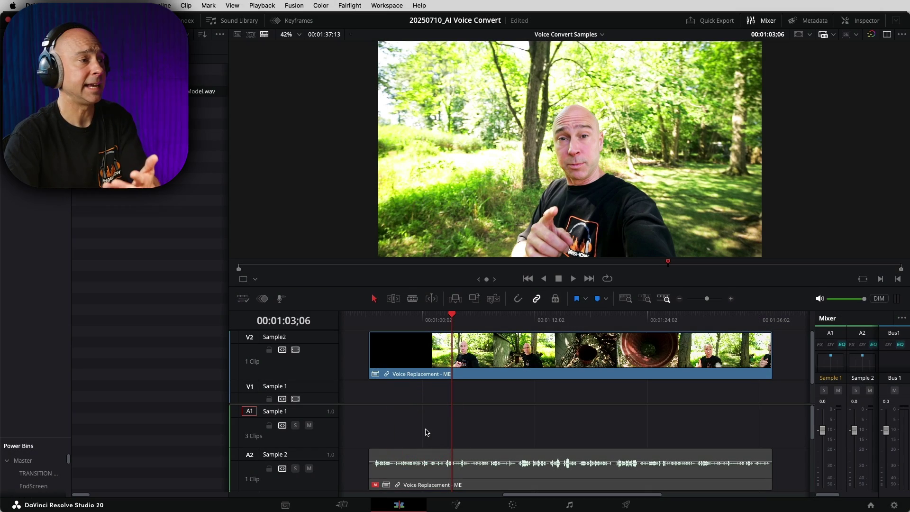
pyautogui.click(423, 474)
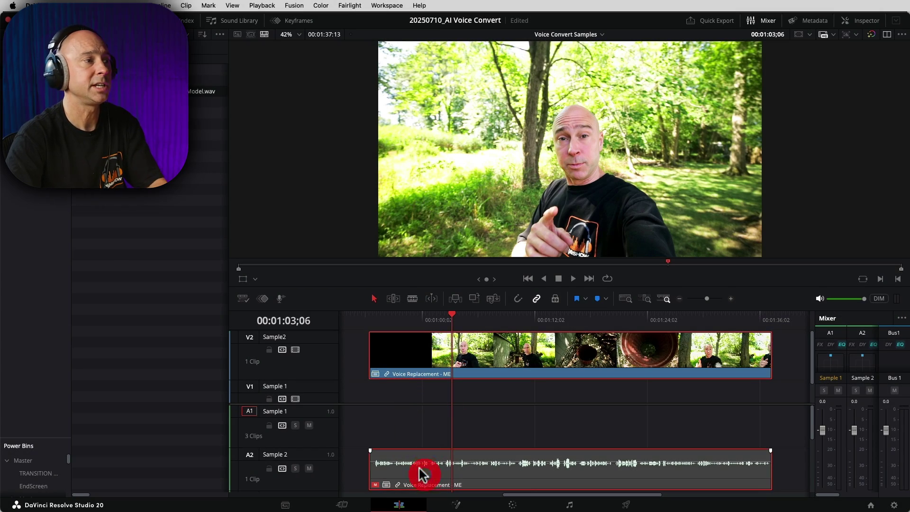
pyautogui.scroll(-3, 425, 453)
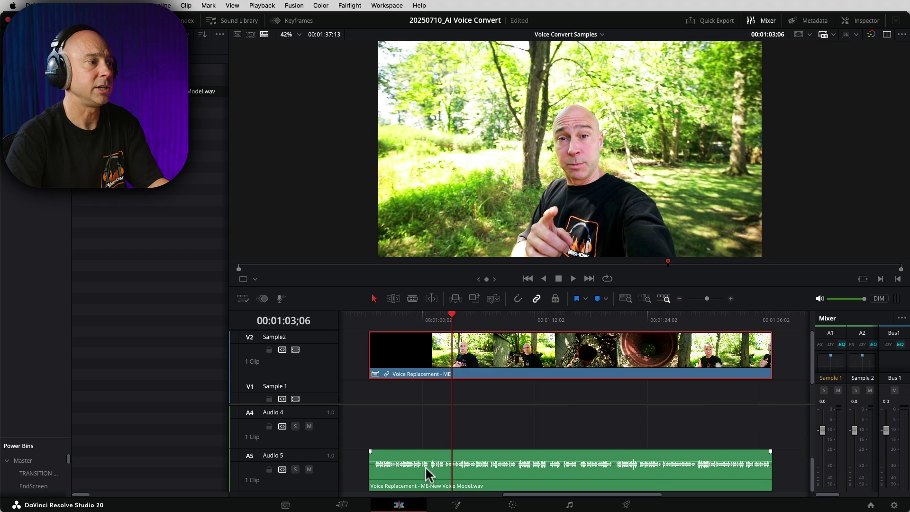
pyautogui.click(371, 314)
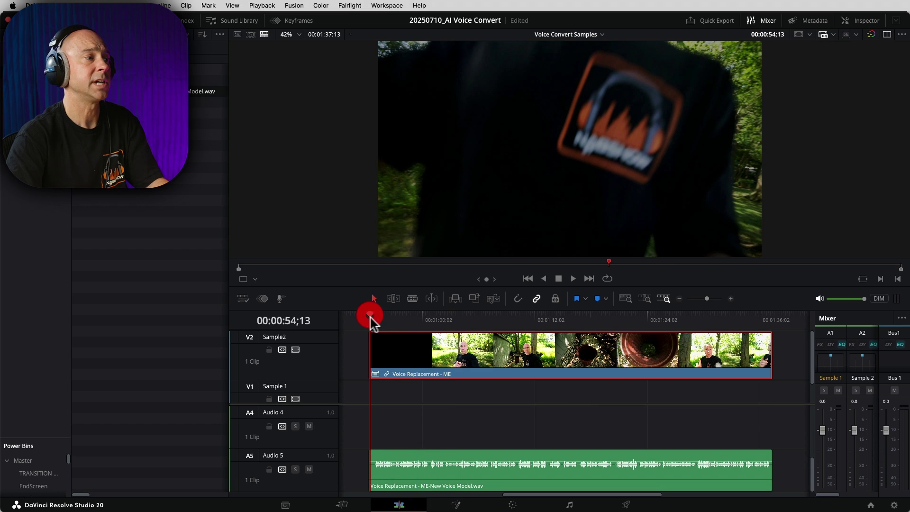